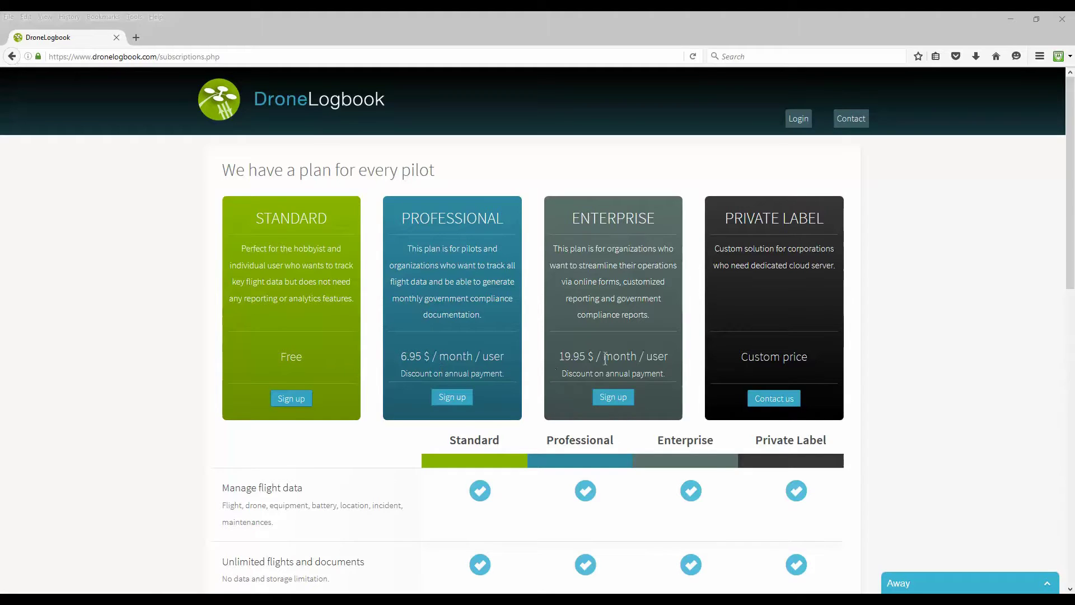
Scroll up and down through the plan feature comparison checklist.
scroll(123, 436, "down", 3)
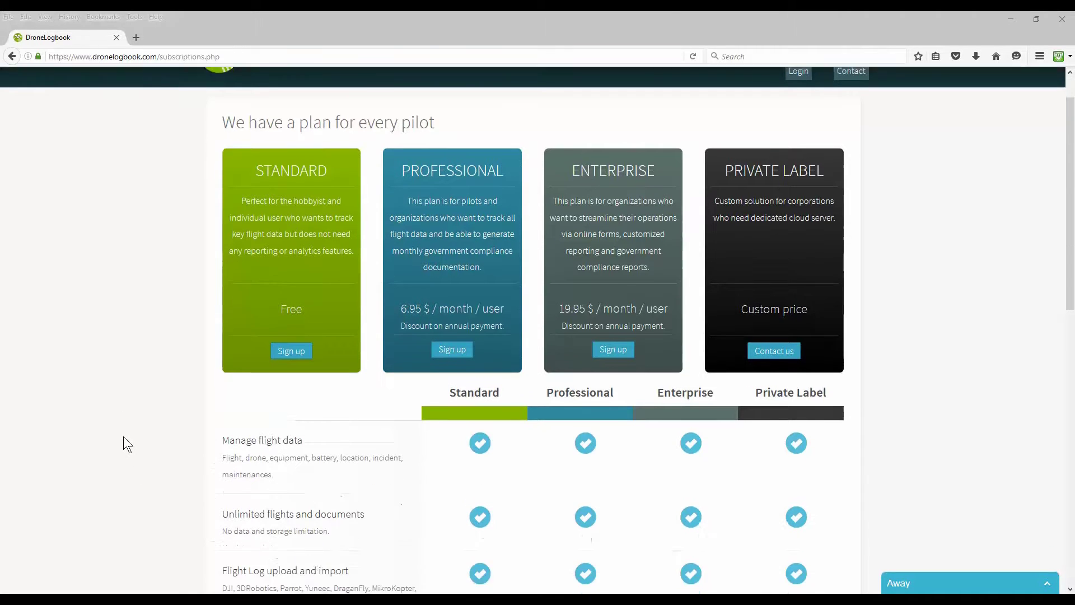
scroll(123, 435, "down", 8)
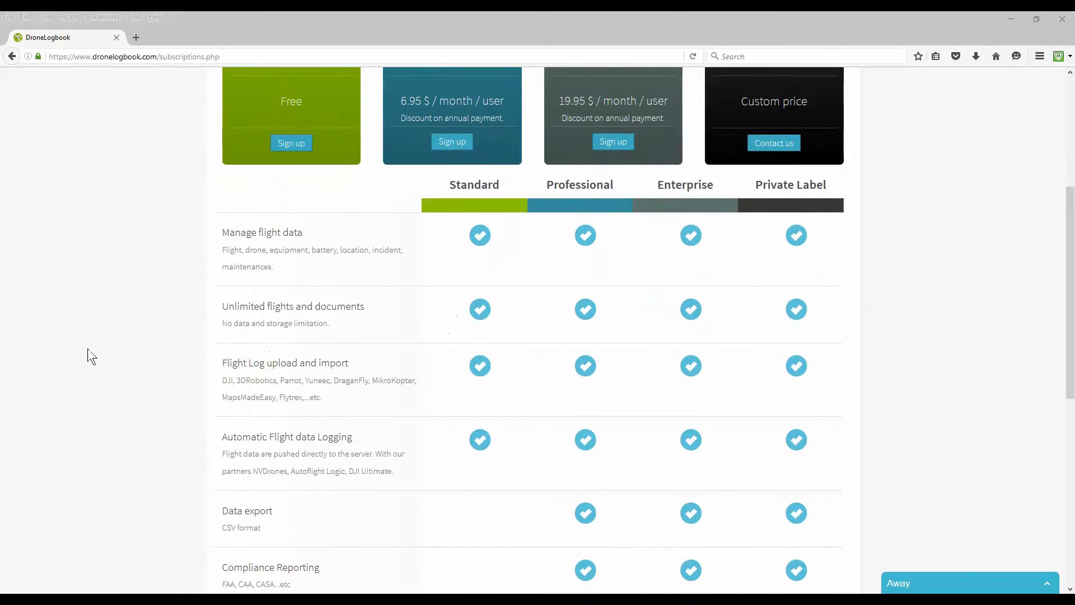
scroll(502, 343, "down", 9)
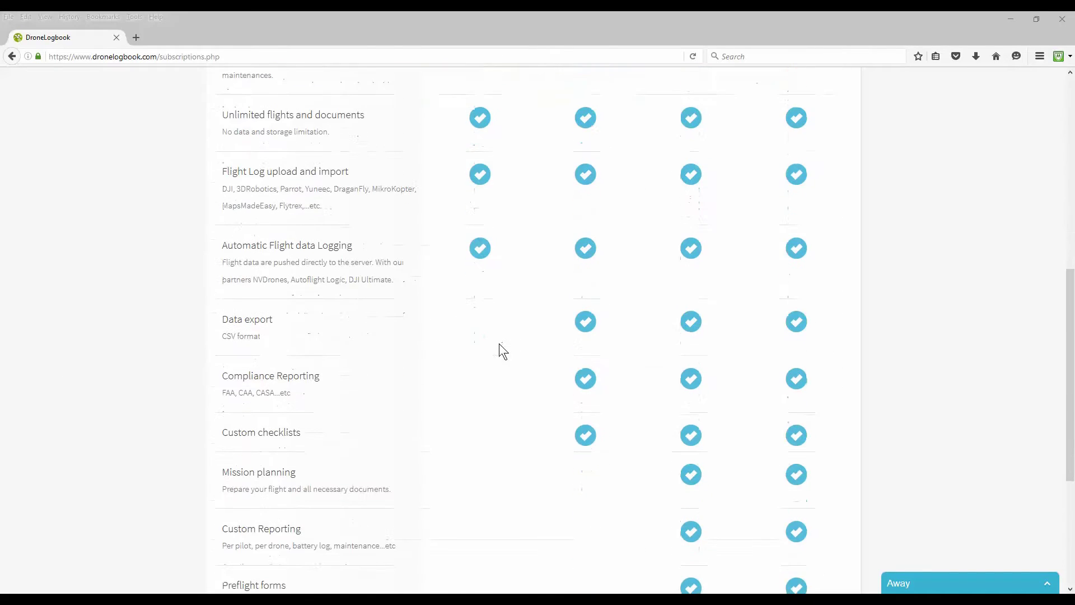
scroll(606, 400, "down", 4)
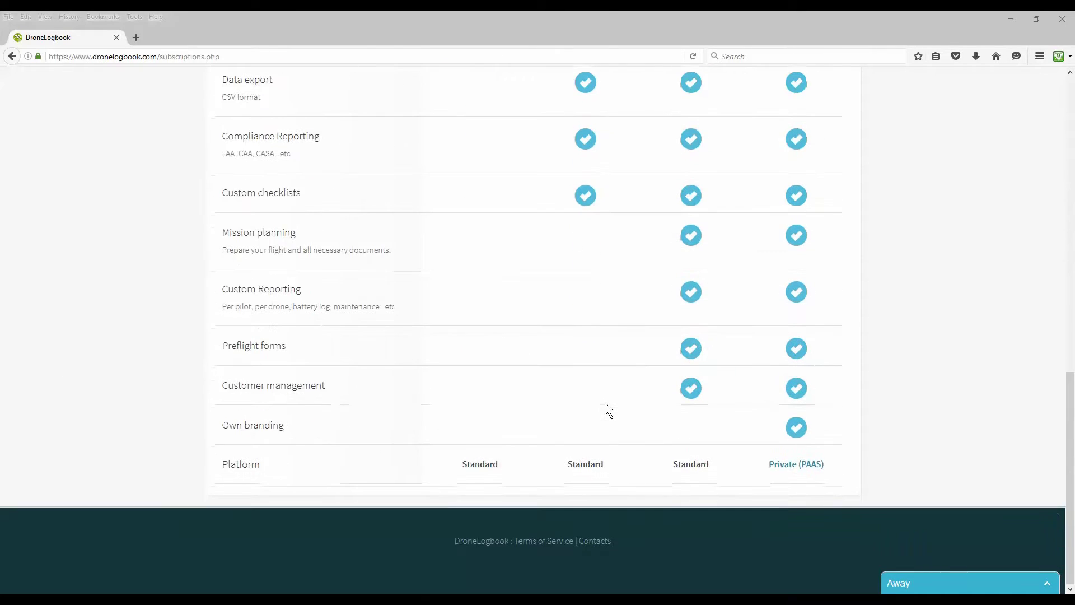
scroll(604, 401, "up", 5)
scroll(605, 402, "up", 9)
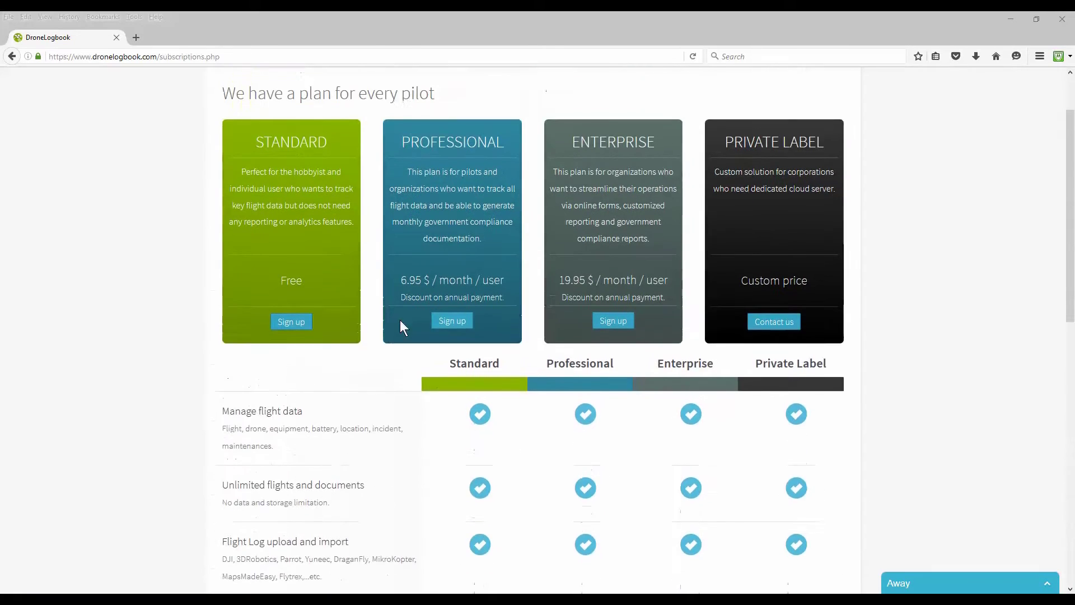
scroll(550, 375, "down", 7)
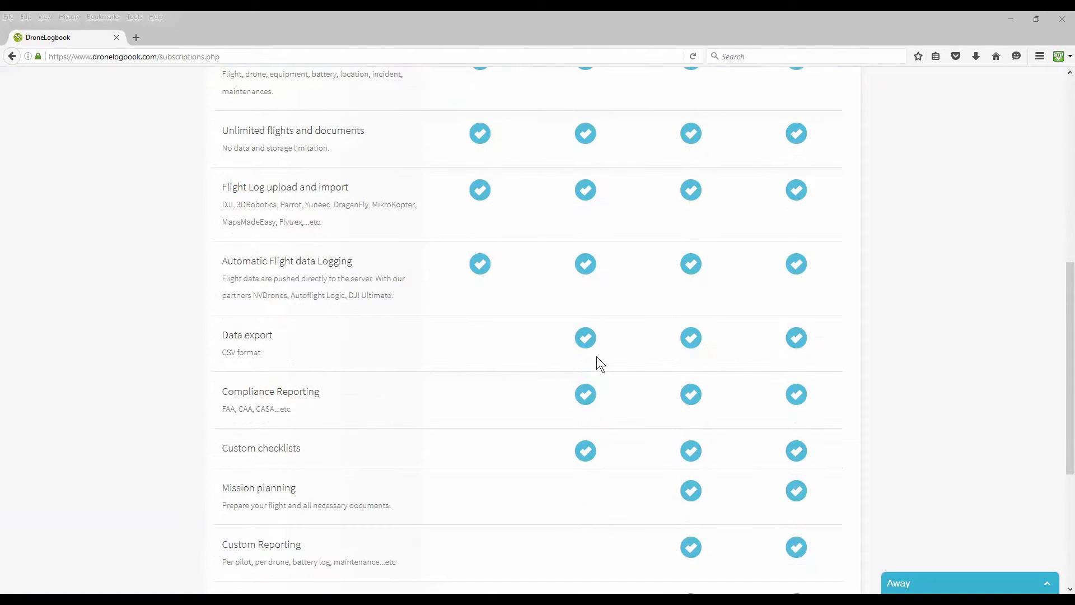
scroll(596, 358, "down", 1)
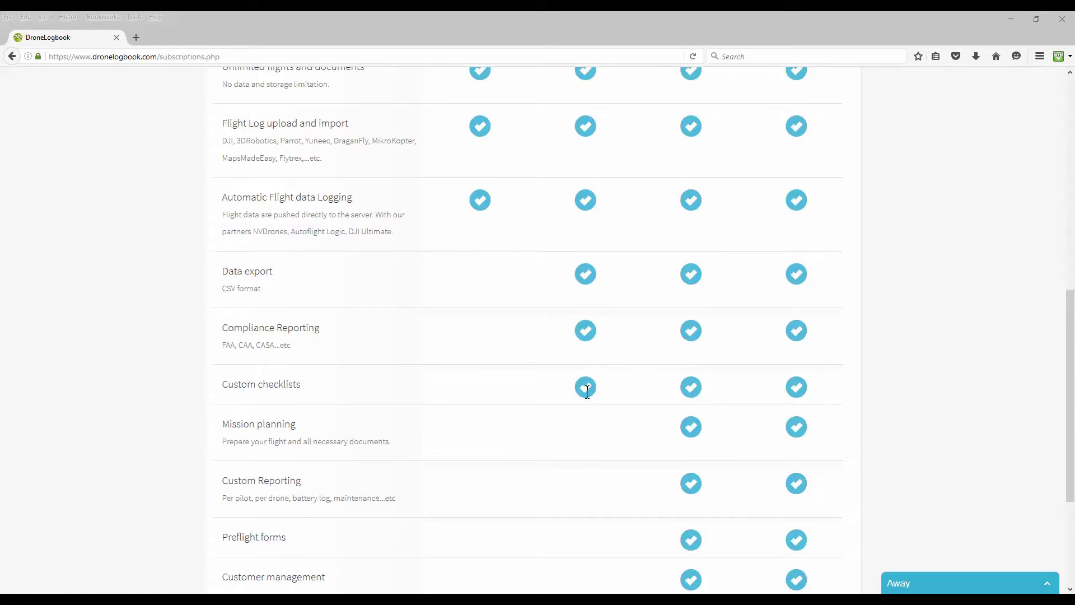
scroll(586, 390, "up", 8)
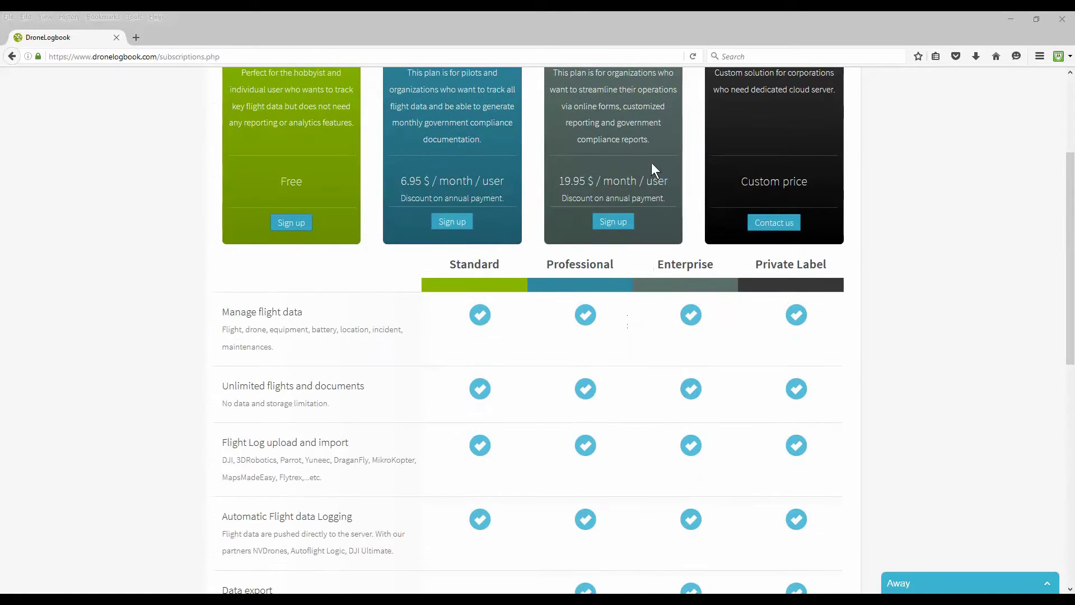
scroll(622, 263, "down", 5)
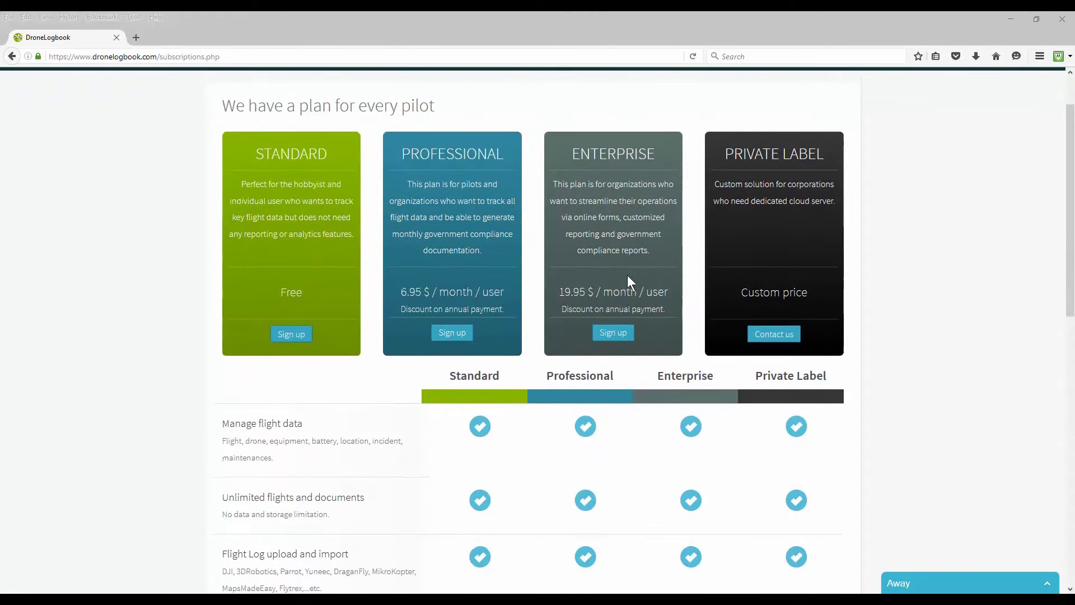
scroll(644, 286, "down", 6)
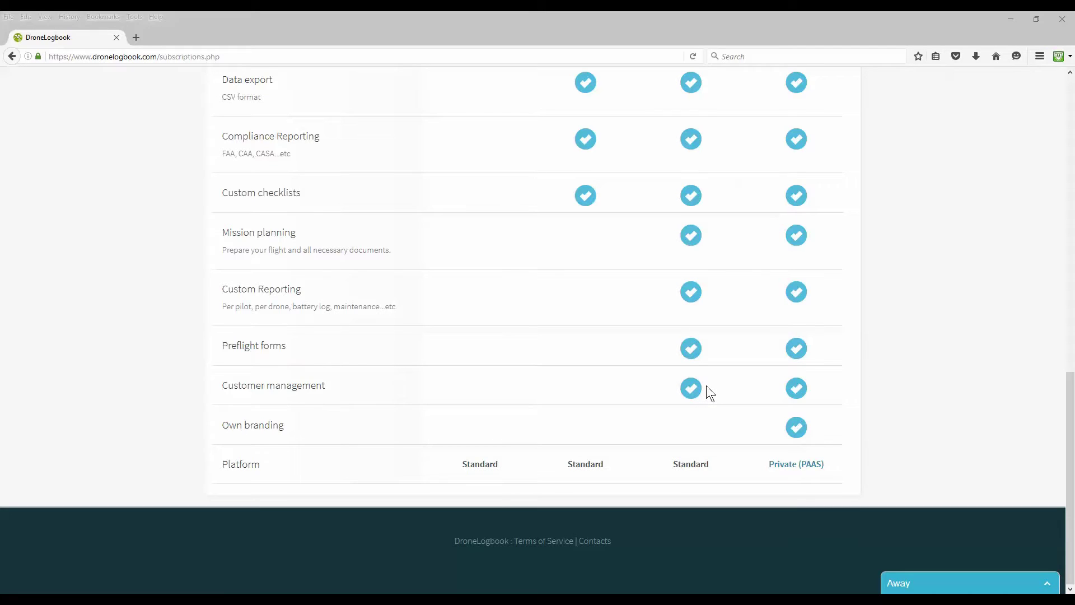
scroll(707, 386, "up", 5)
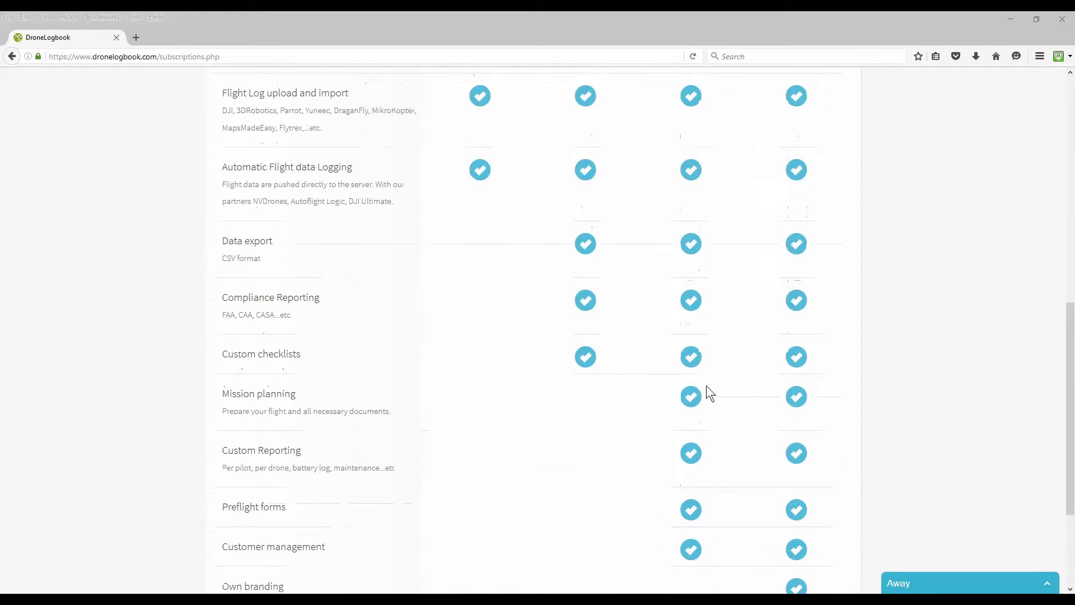
scroll(707, 385, "up", 6)
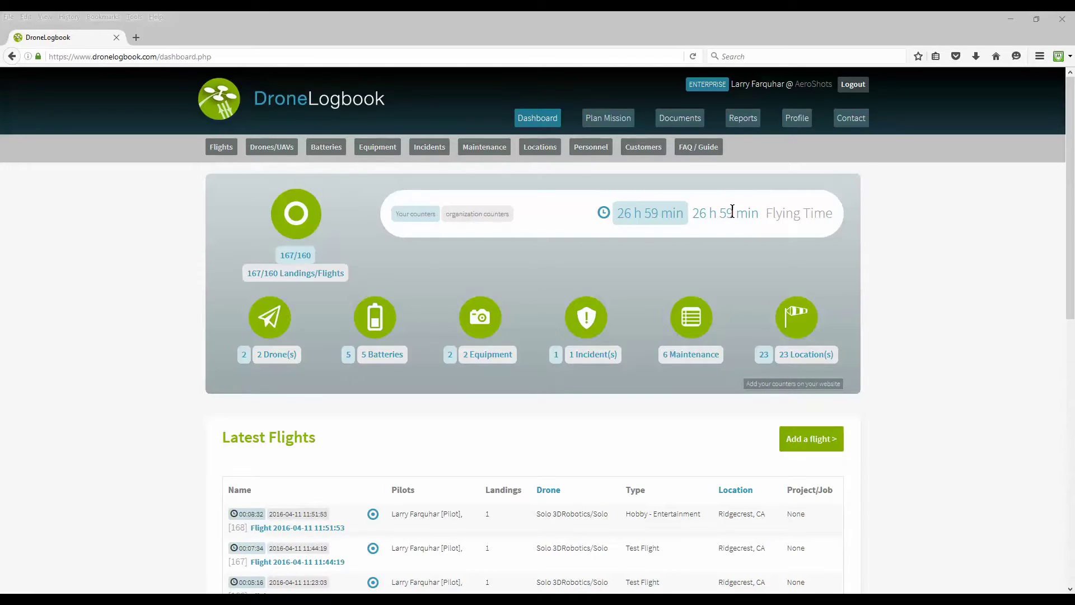
Browse the Latest Flights table, then open the full flight list via the 167/160 Landings/Flights counter.
scroll(121, 387, "down", 5)
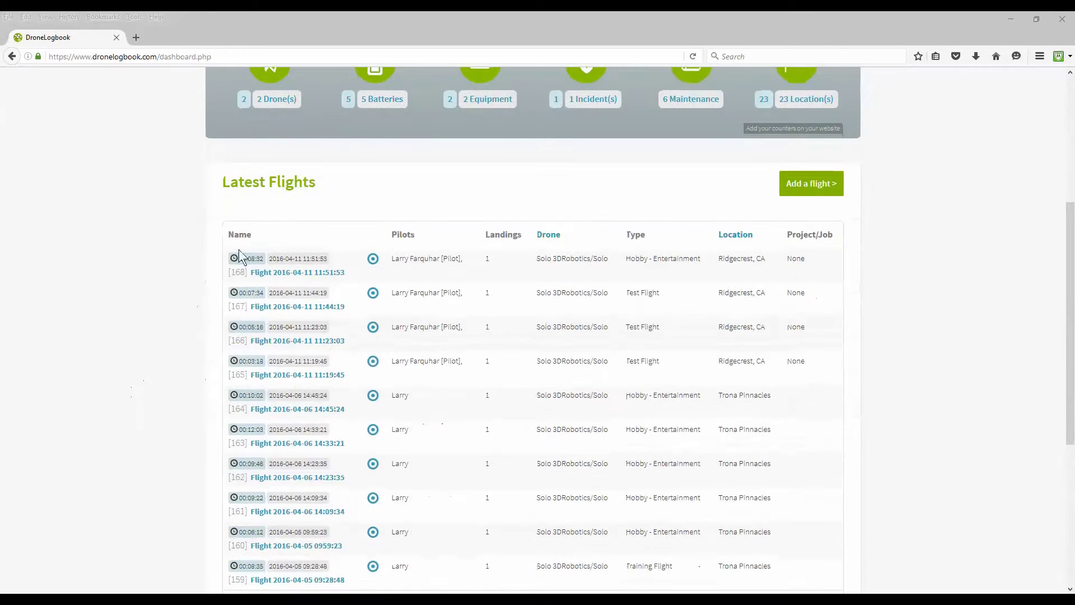
scroll(149, 280, "down", 3)
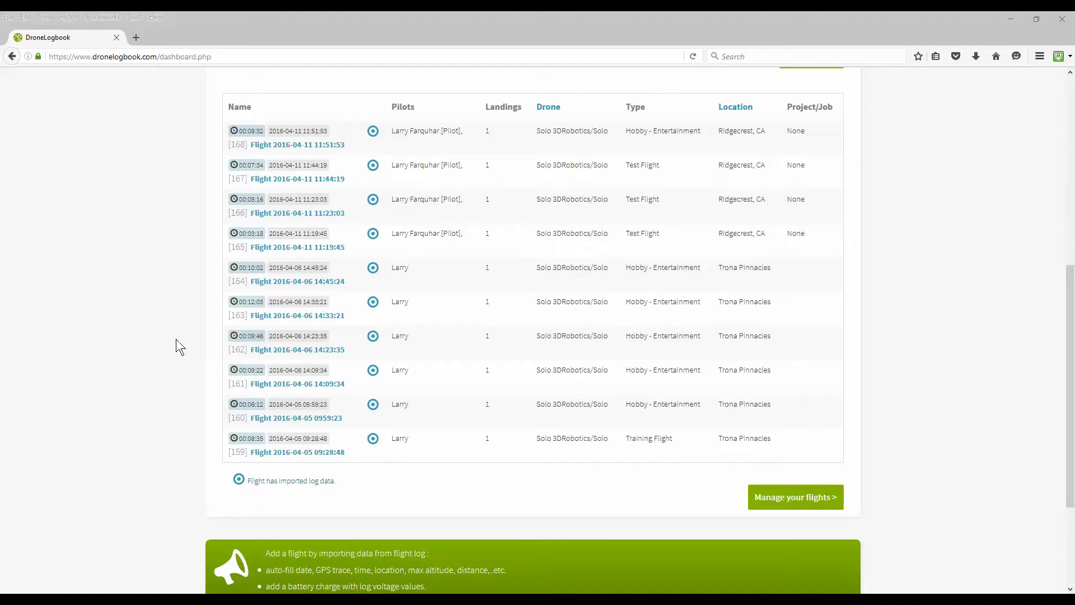
scroll(177, 340, "up", 3)
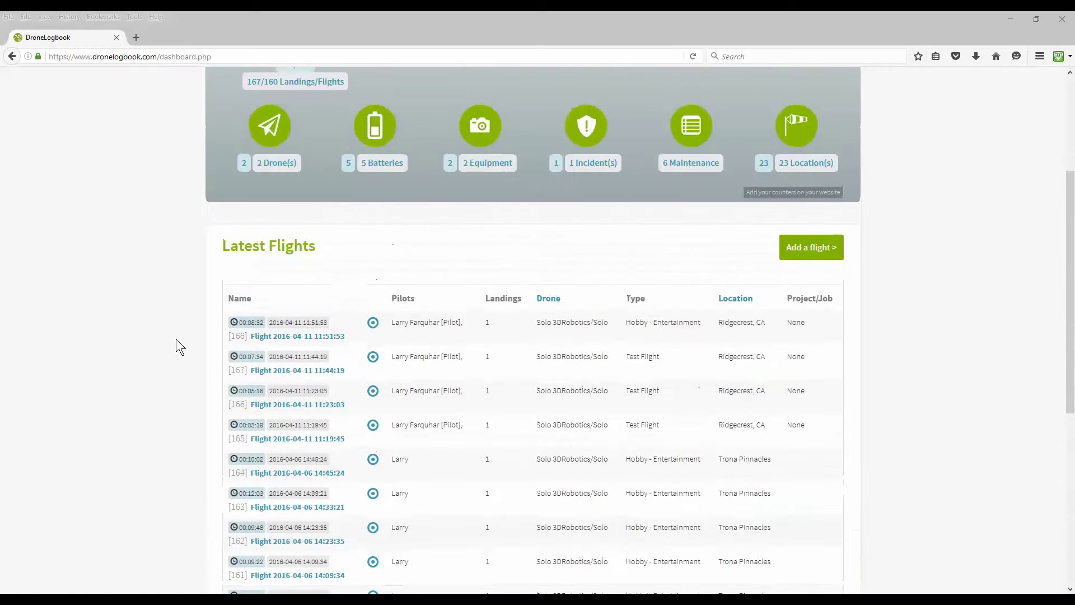
scroll(176, 340, "up", 3)
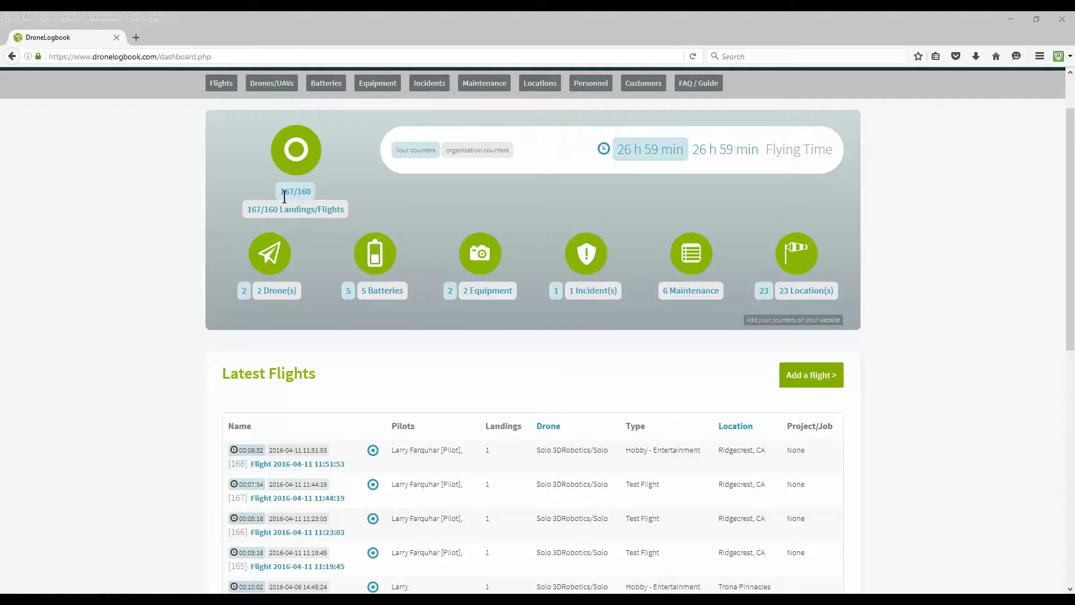
left_click(293, 212)
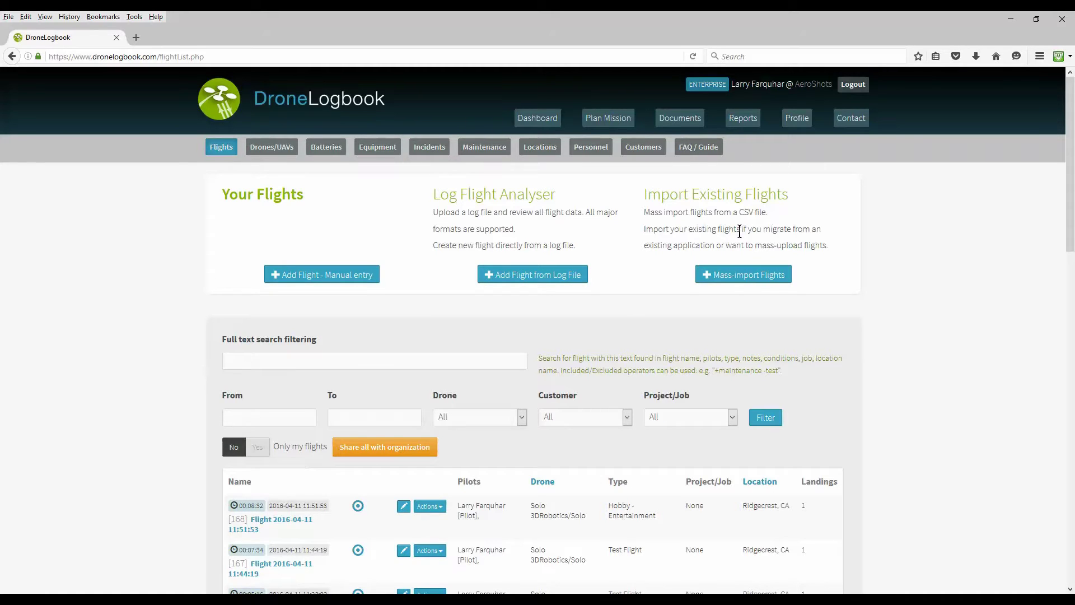
Check flight 156's Actions menu without choosing anything, then open flight [153] from 2016-04-03.
scroll(82, 390, "down", 3)
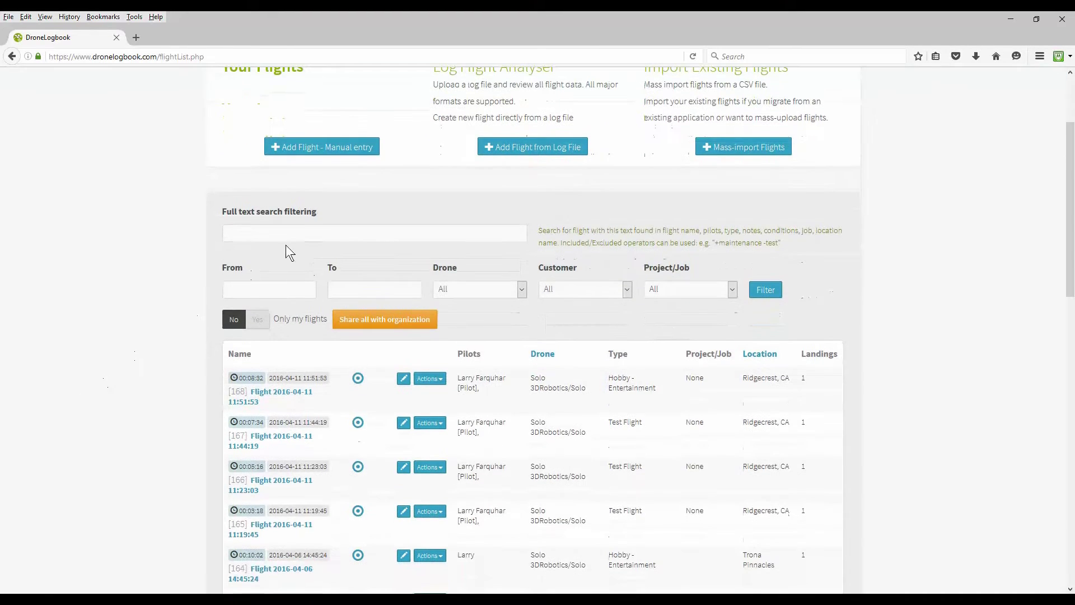
scroll(116, 319, "down", 5)
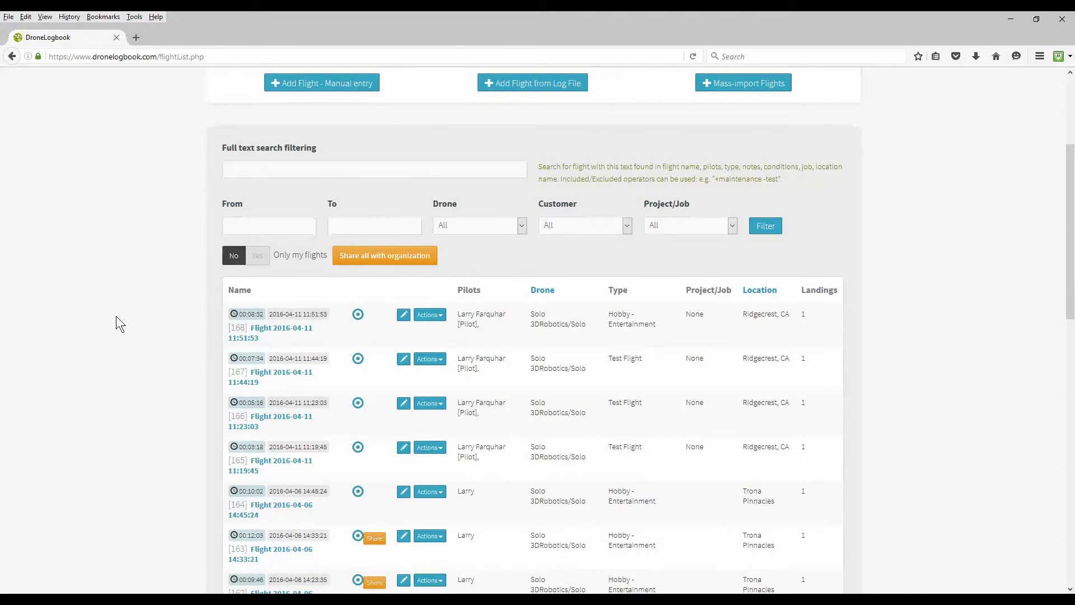
scroll(119, 318, "down", 6)
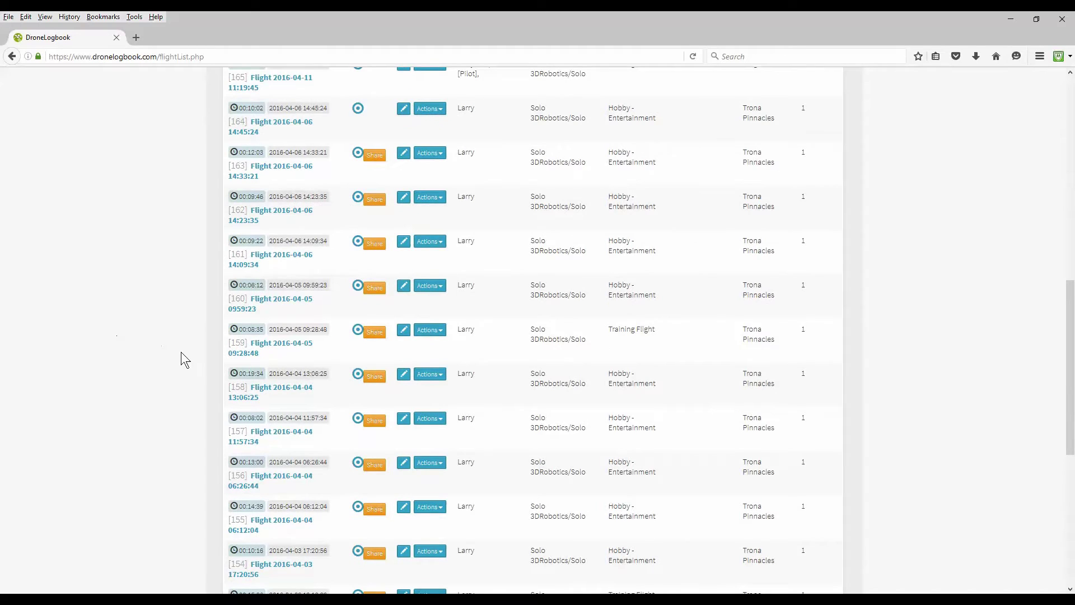
scroll(173, 361, "down", 2)
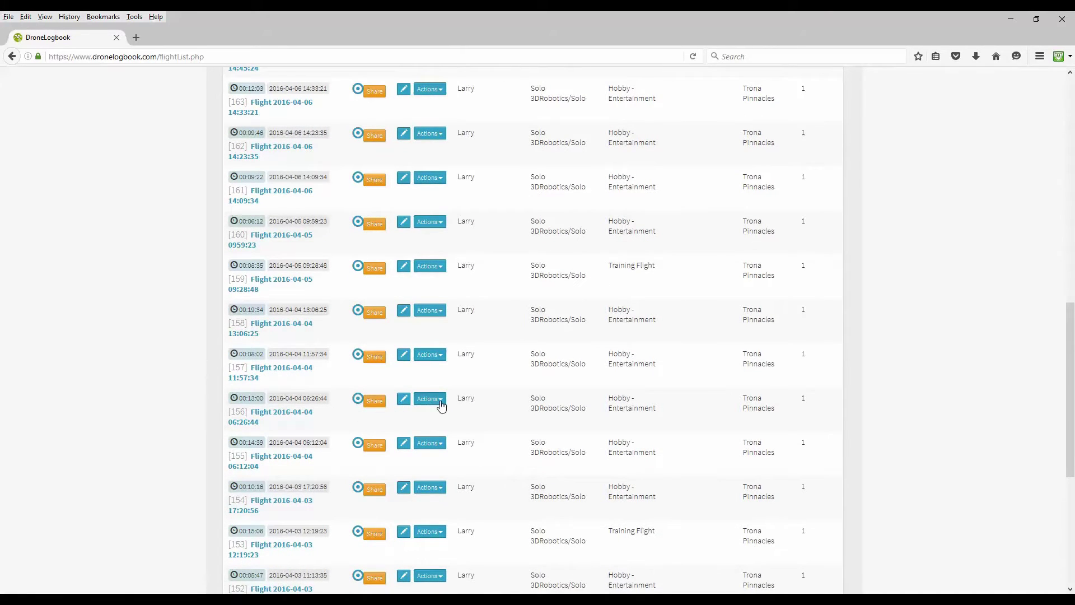
left_click(441, 401)
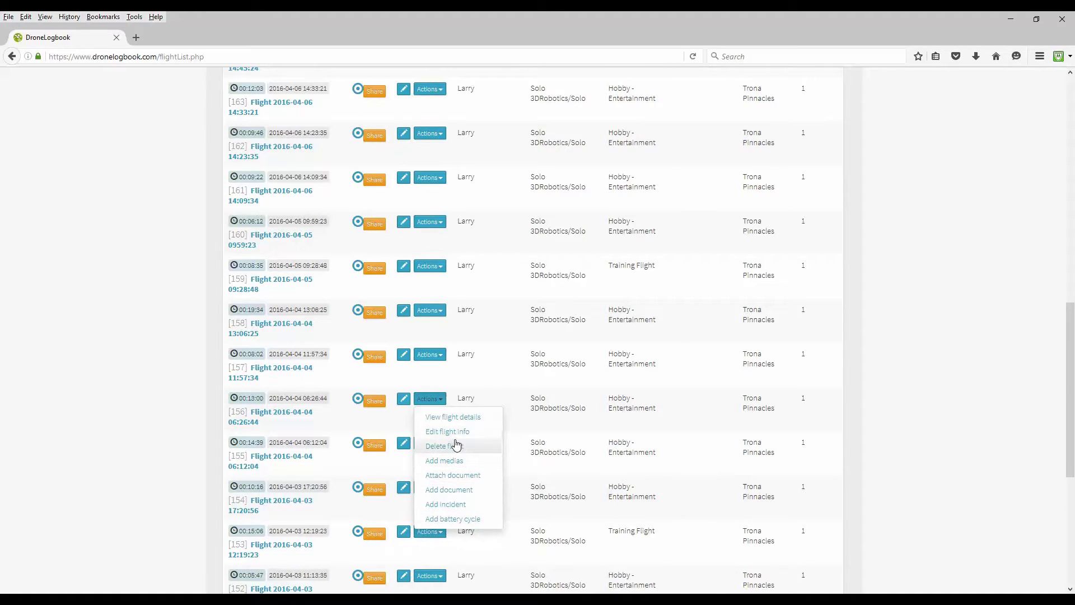
left_click(95, 431)
scroll(99, 430, "down", 3)
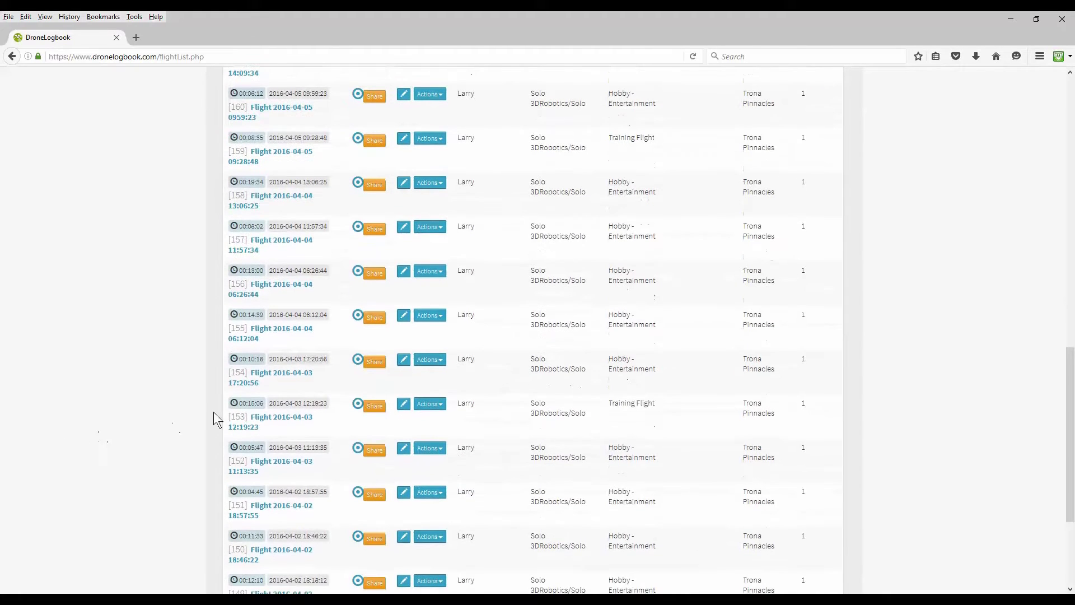
left_click(277, 416)
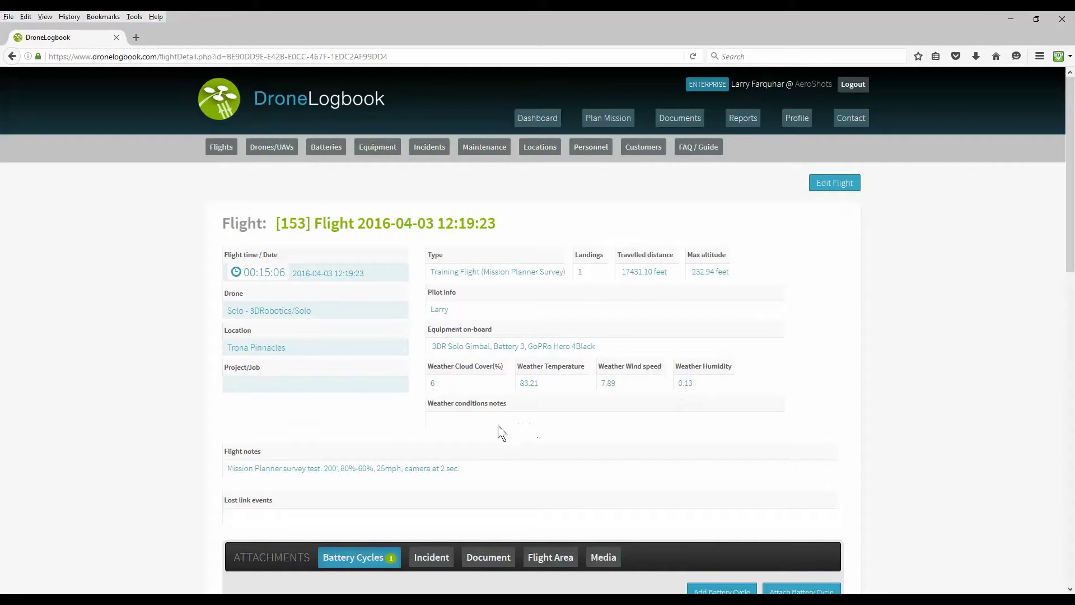
scroll(168, 436, "down", 2)
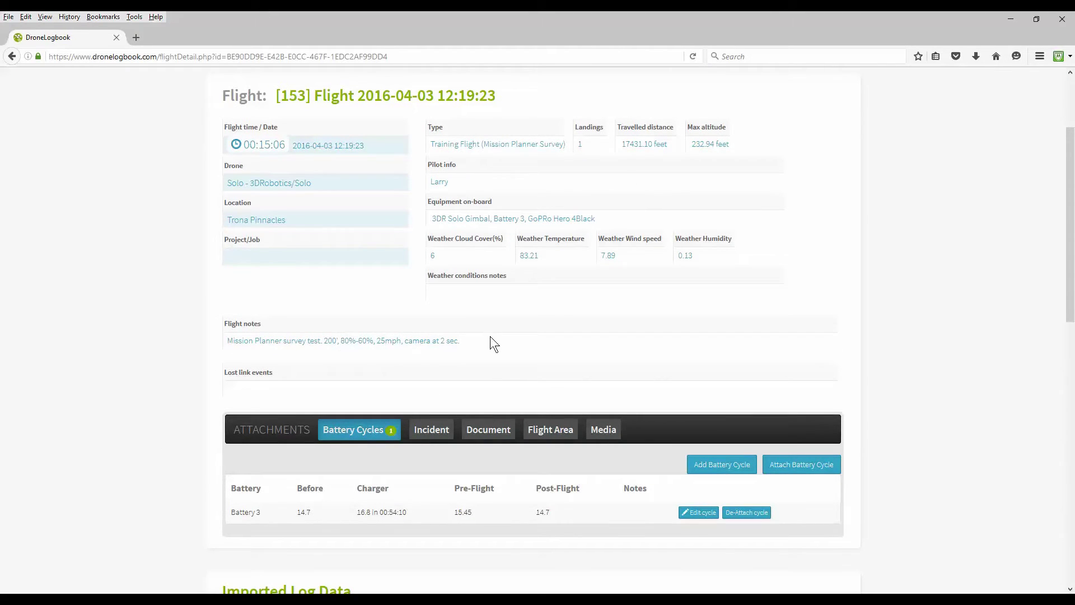
scroll(481, 328, "down", 2)
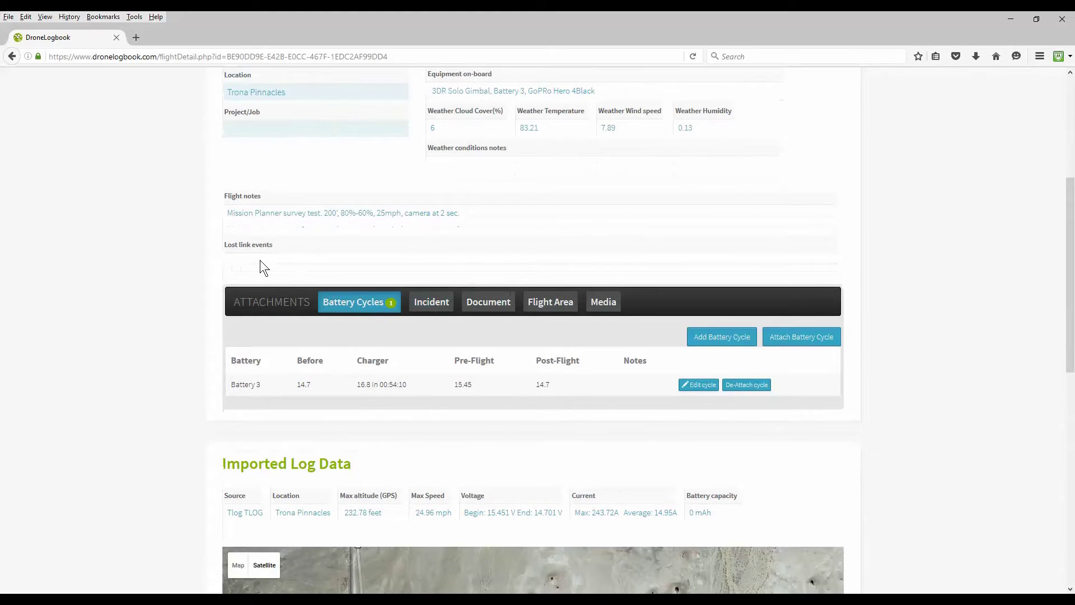
scroll(115, 316, "down", 2)
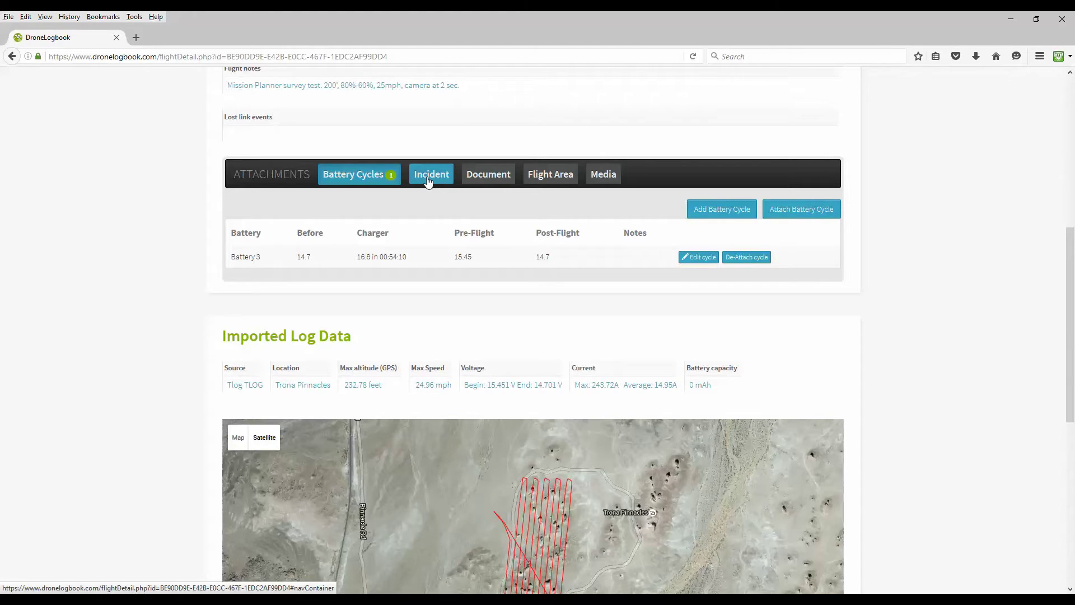
scroll(431, 190, "down", 2)
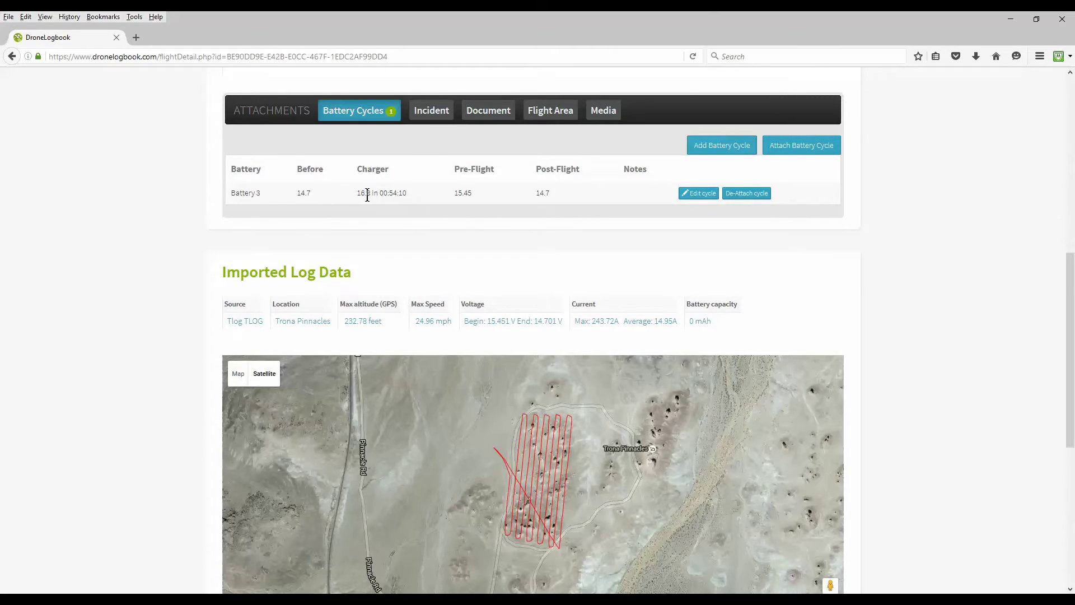
scroll(166, 230, "down", 2)
scroll(166, 230, "down", 2)
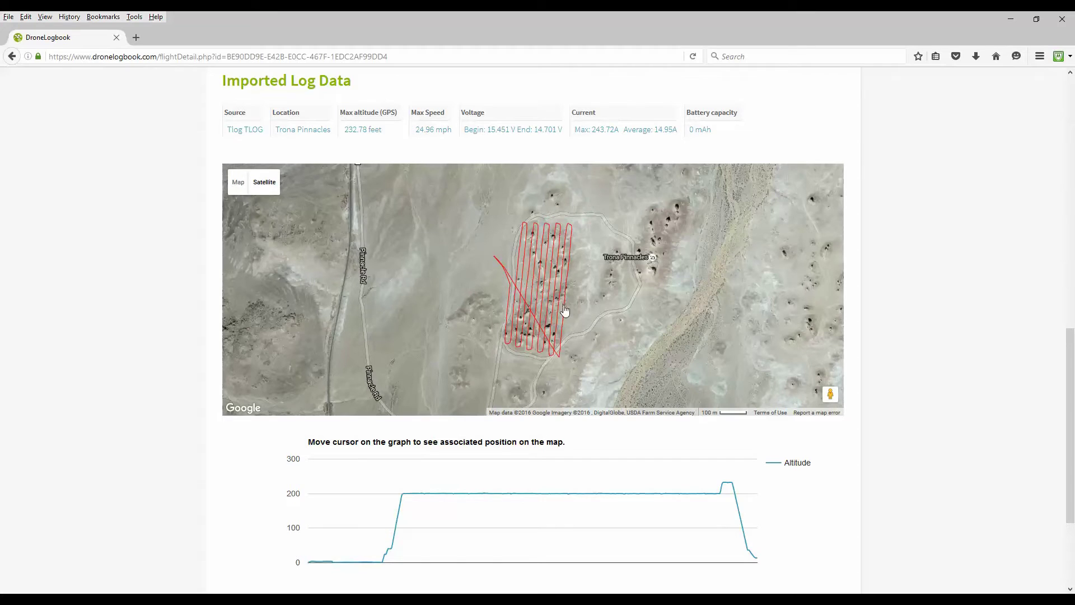
mouse_move(427, 486)
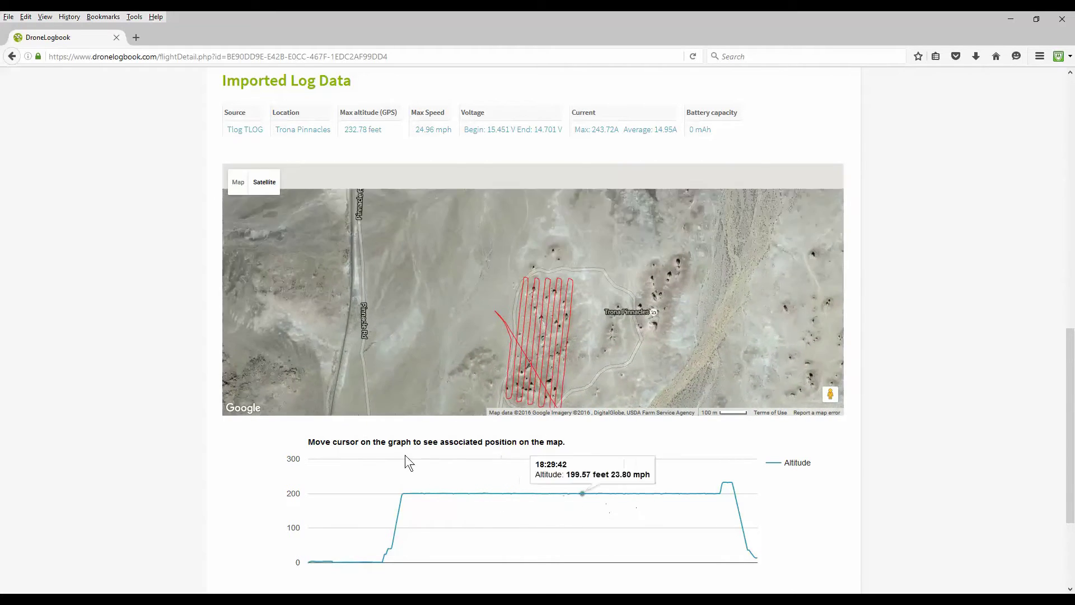
scroll(117, 366, "down", 2)
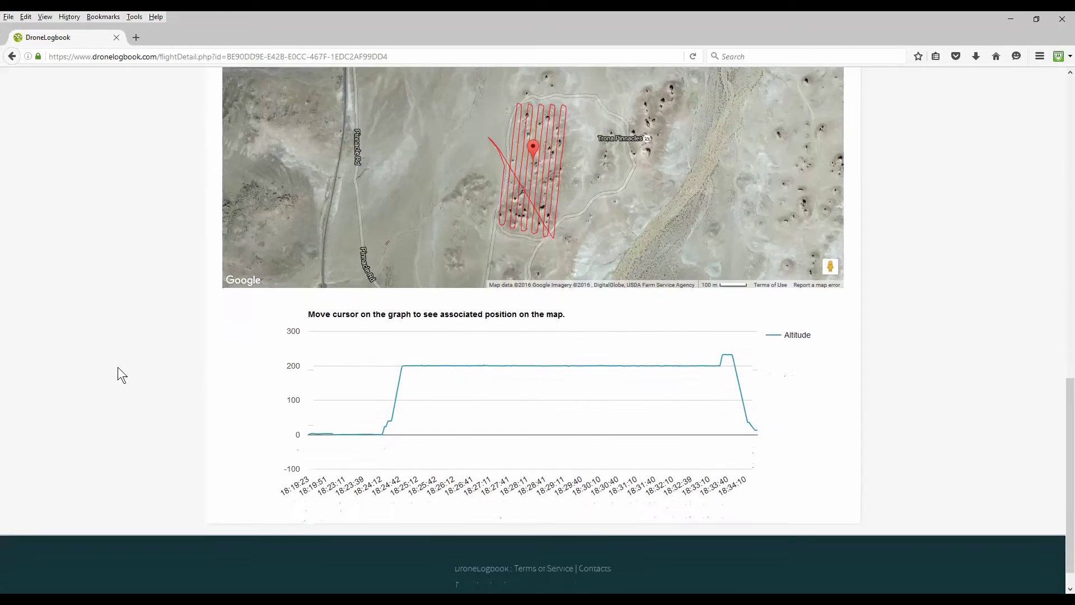
scroll(117, 367, "up", 12)
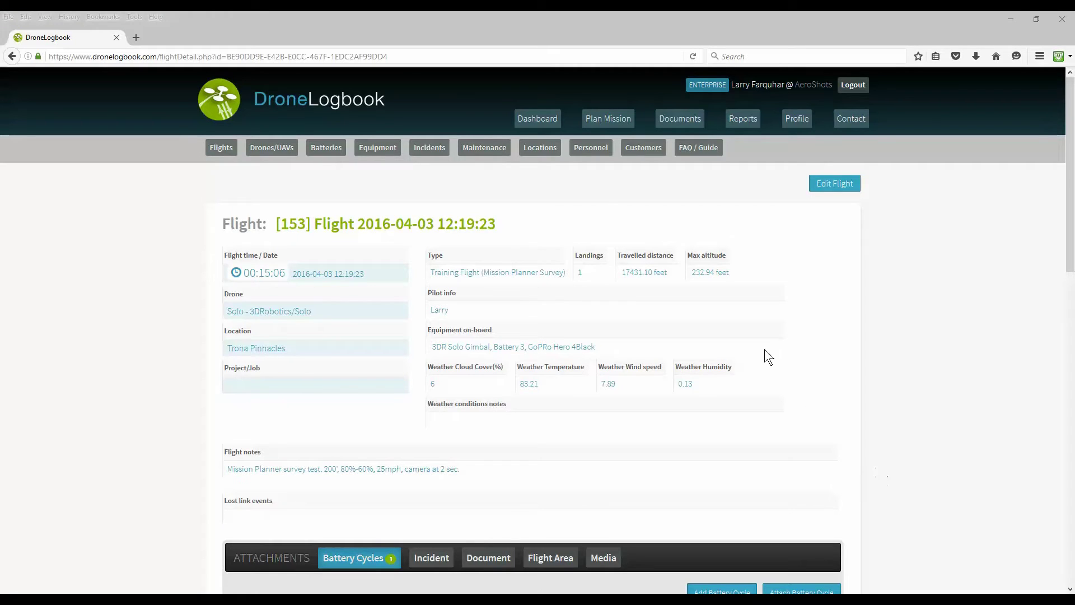
From the Dashboard, open the Drones list and preview the Add Drone form without saving.
left_click(536, 124)
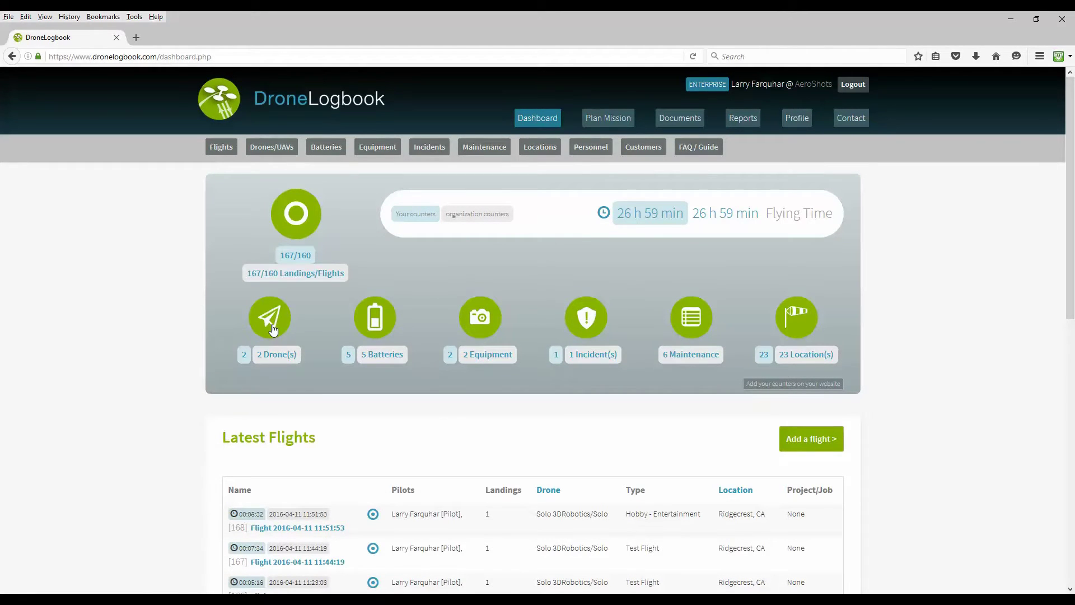
left_click(270, 325)
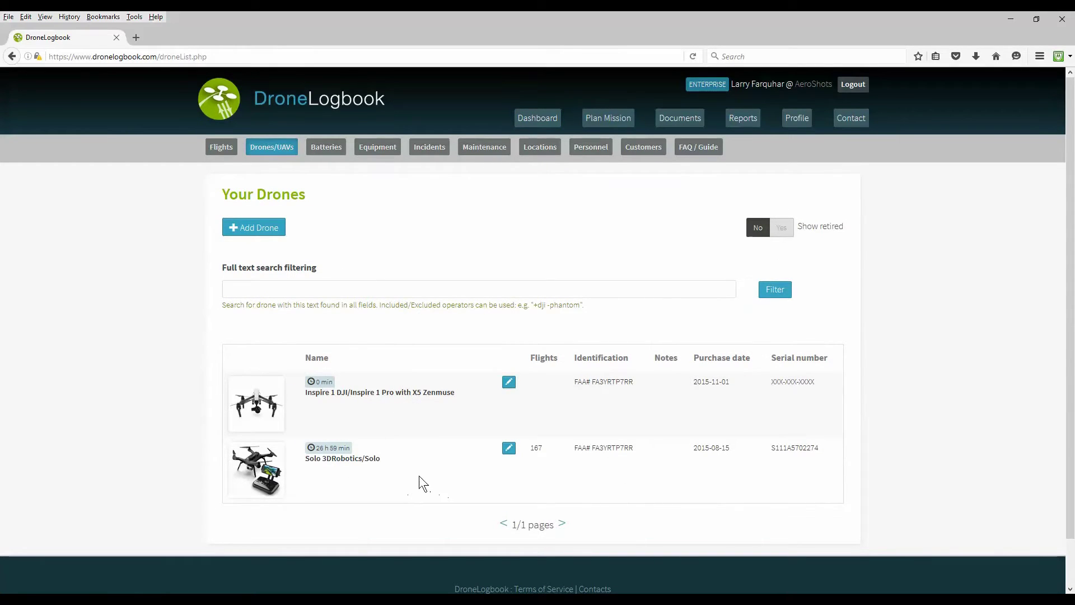
left_click(265, 231)
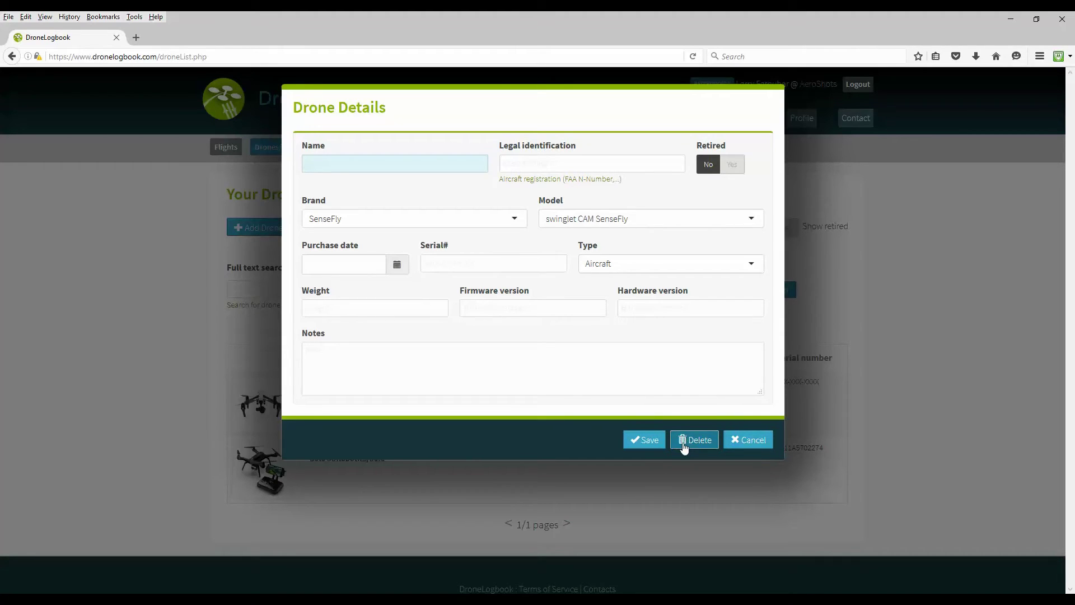
left_click(746, 448)
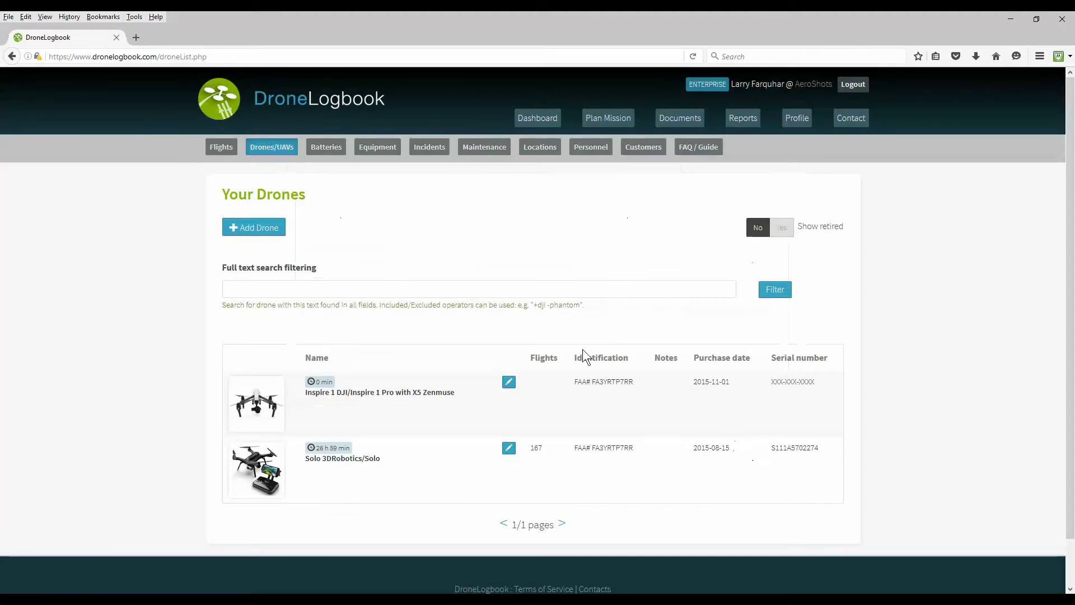
Show Battery 1's charge cycles from the Batteries list.
left_click(328, 151)
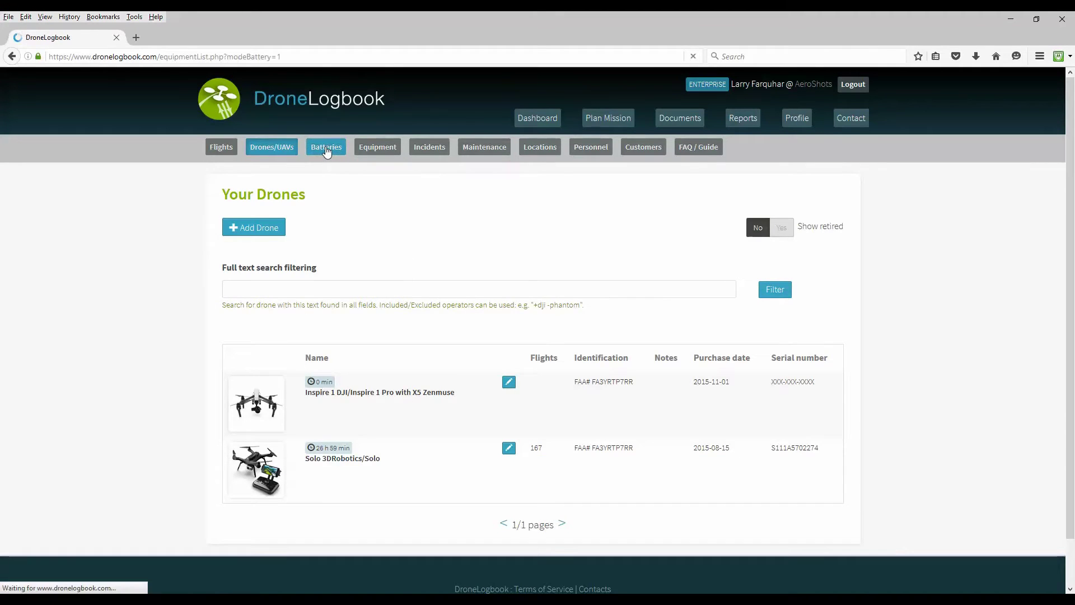
scroll(168, 353, "down", 2)
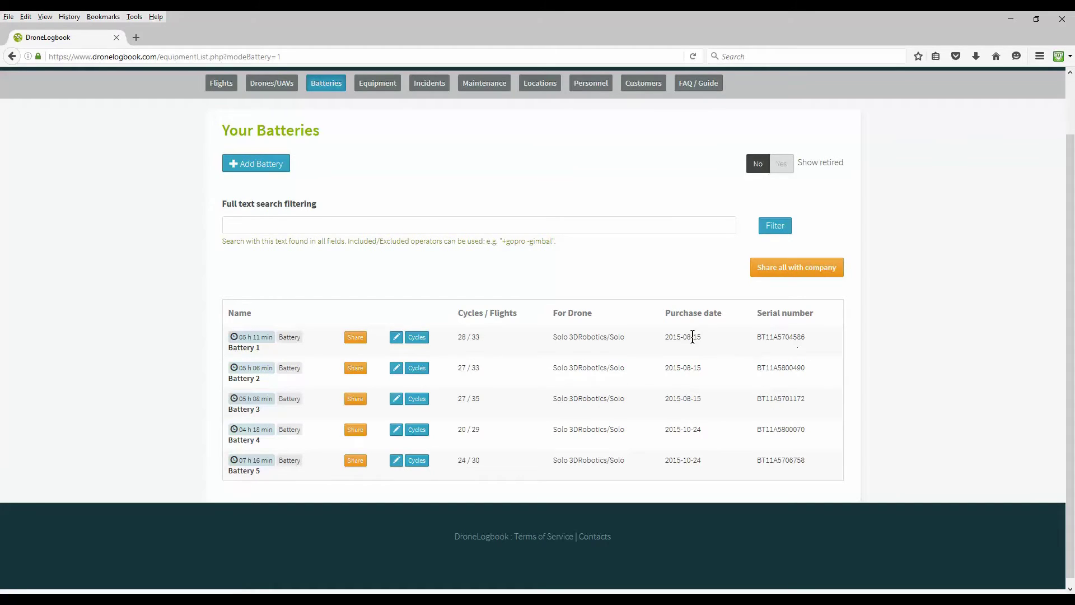
left_click(415, 338)
scroll(85, 391, "down", 3)
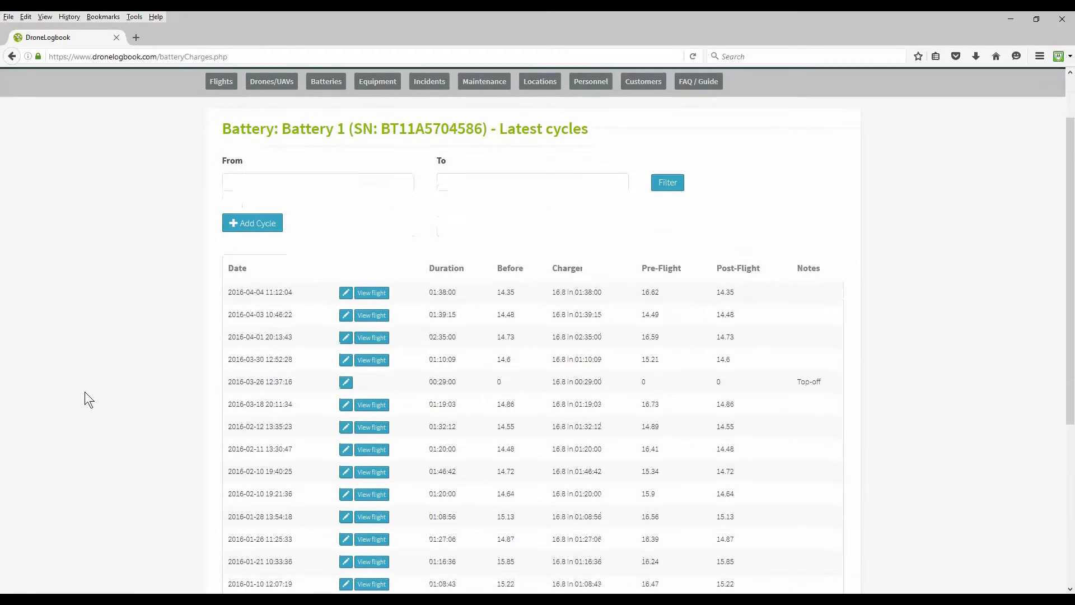
scroll(128, 397, "down", 3)
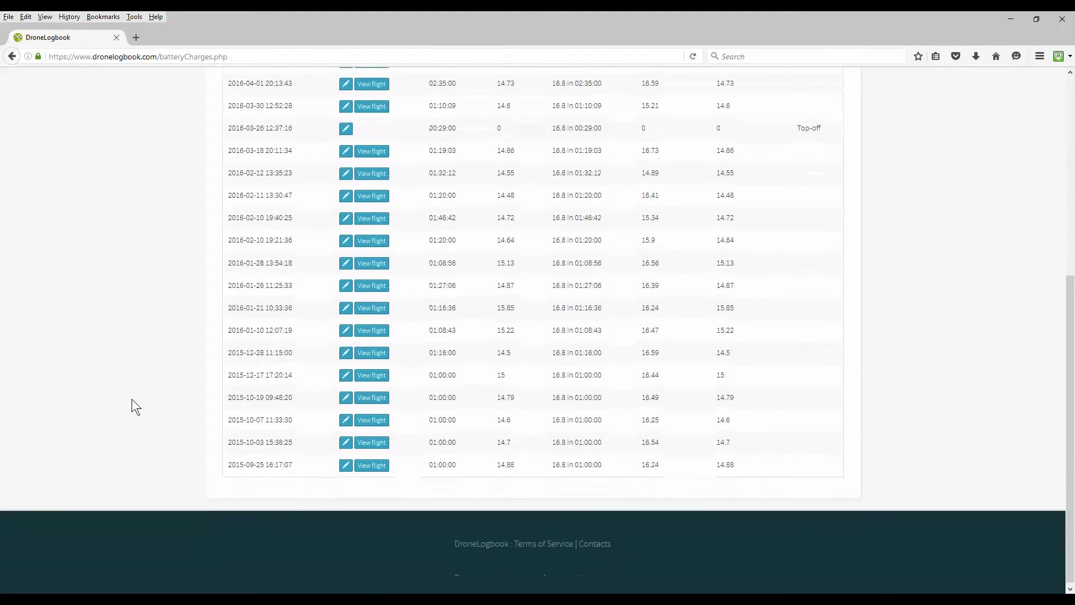
scroll(137, 395, "up", 1)
scroll(137, 394, "up", 1)
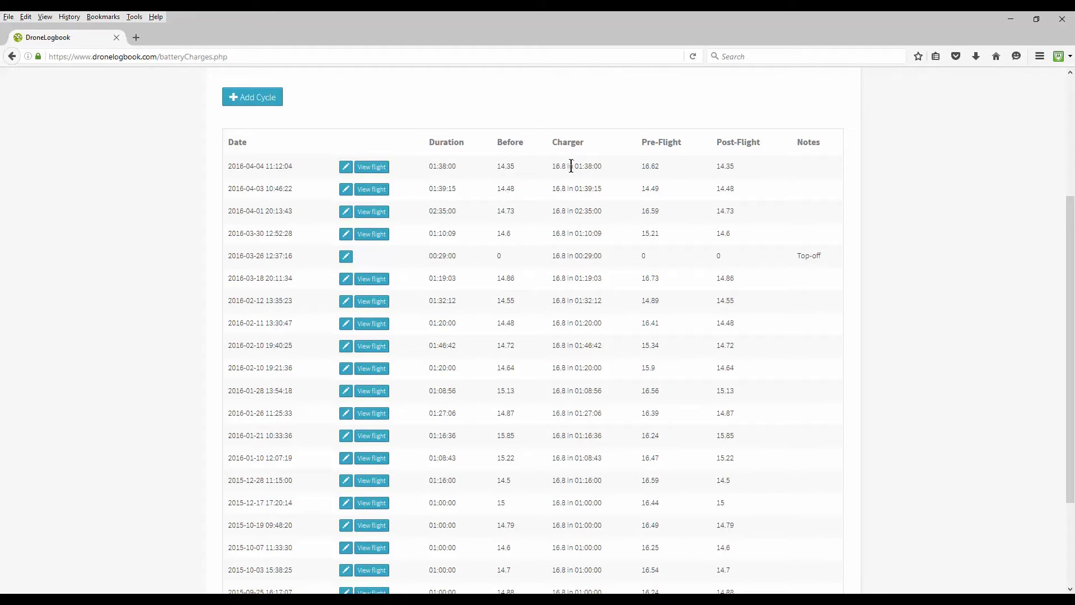
Open flight 155 from Battery 1's 2016-04-04 charge cycle and scroll through its details.
left_click(377, 170)
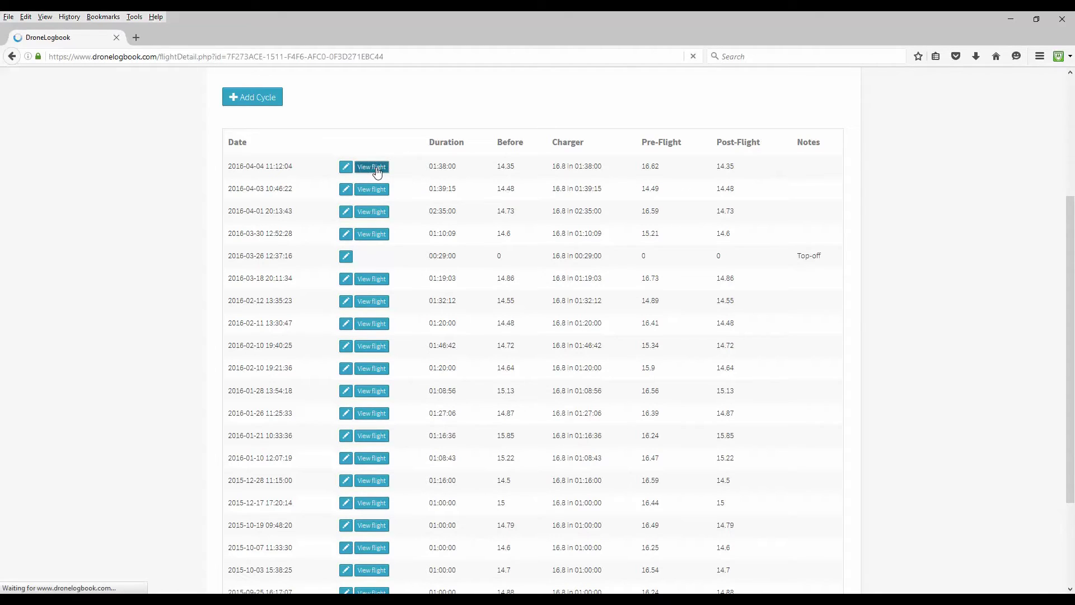
scroll(84, 397, "down", 1)
scroll(83, 395, "down", 3)
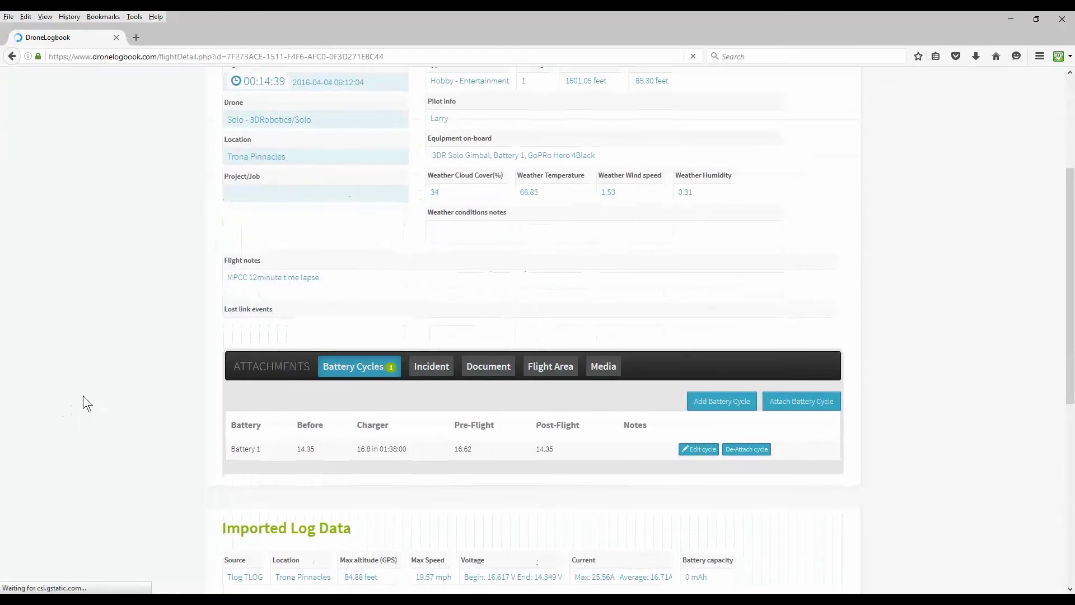
scroll(133, 388, "down", 2)
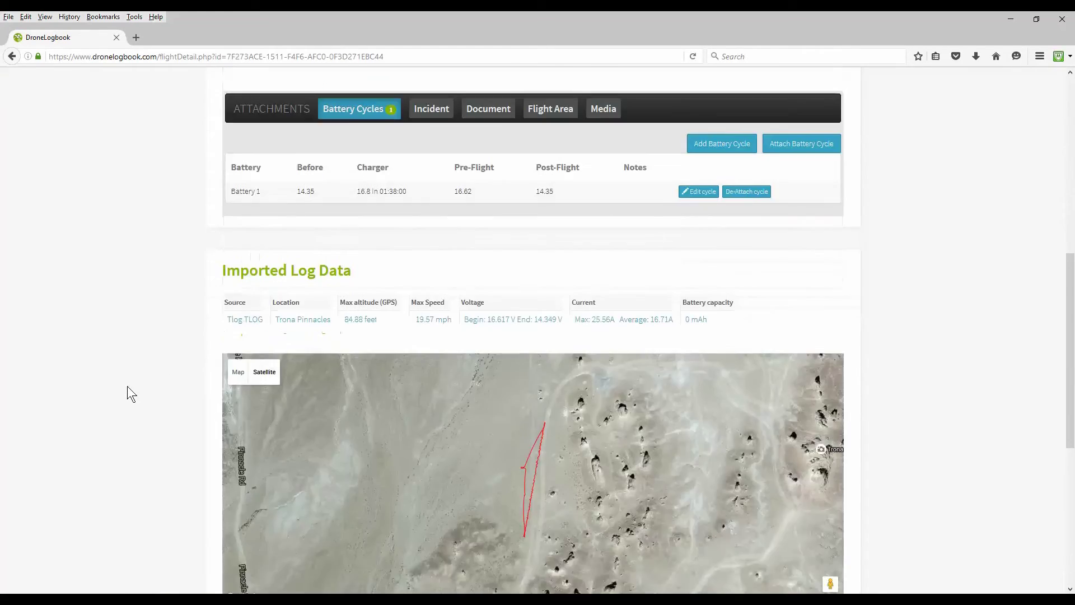
scroll(126, 386, "up", 8)
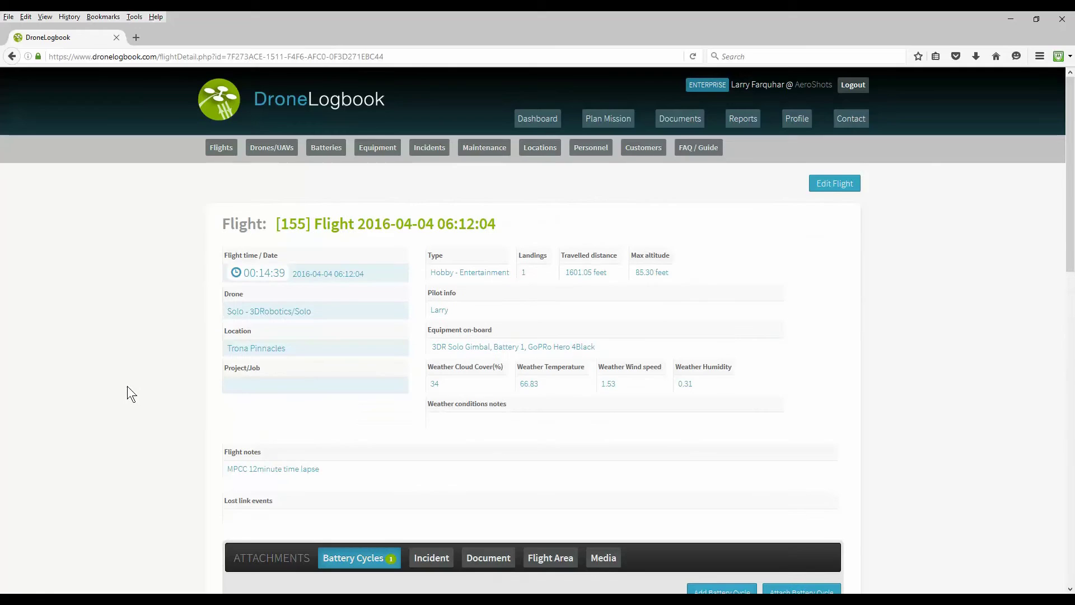
left_click(379, 149)
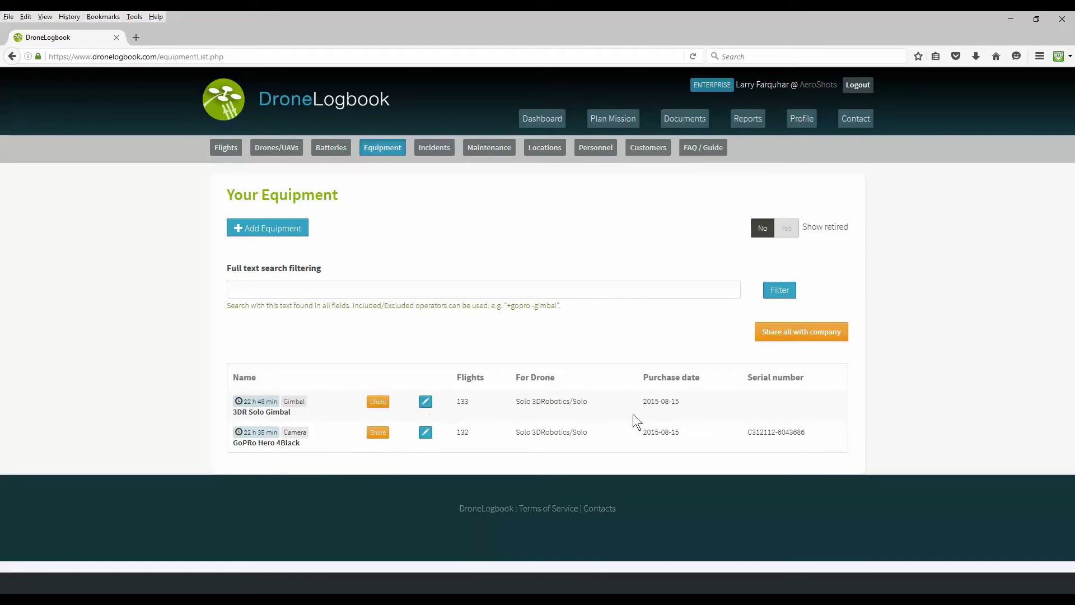
Inspect the 3DR Solo Gimbal's equipment details and close them unchanged.
left_click(423, 406)
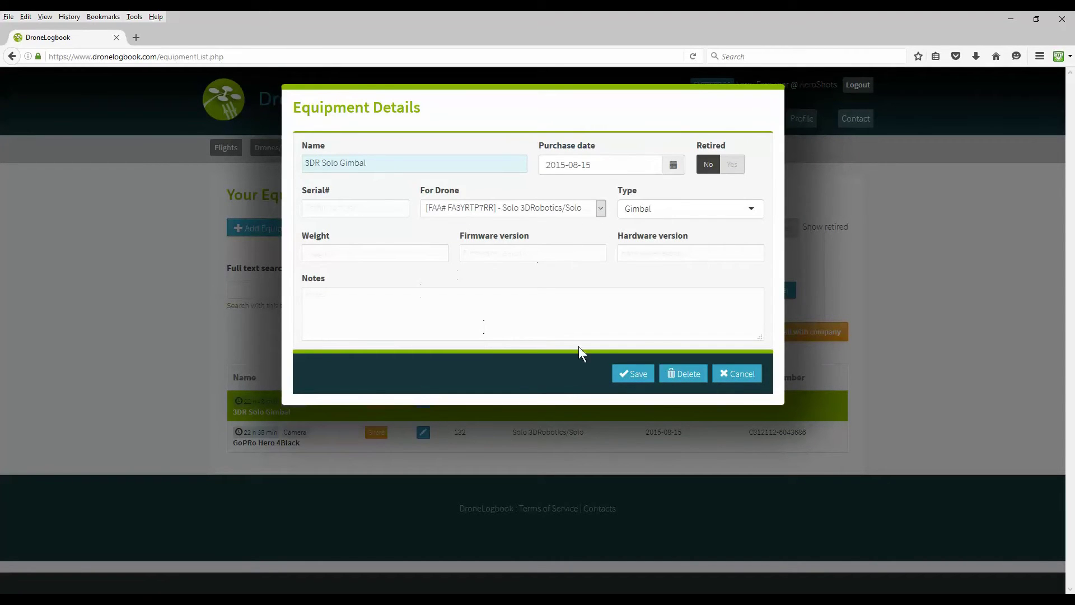
left_click(737, 379)
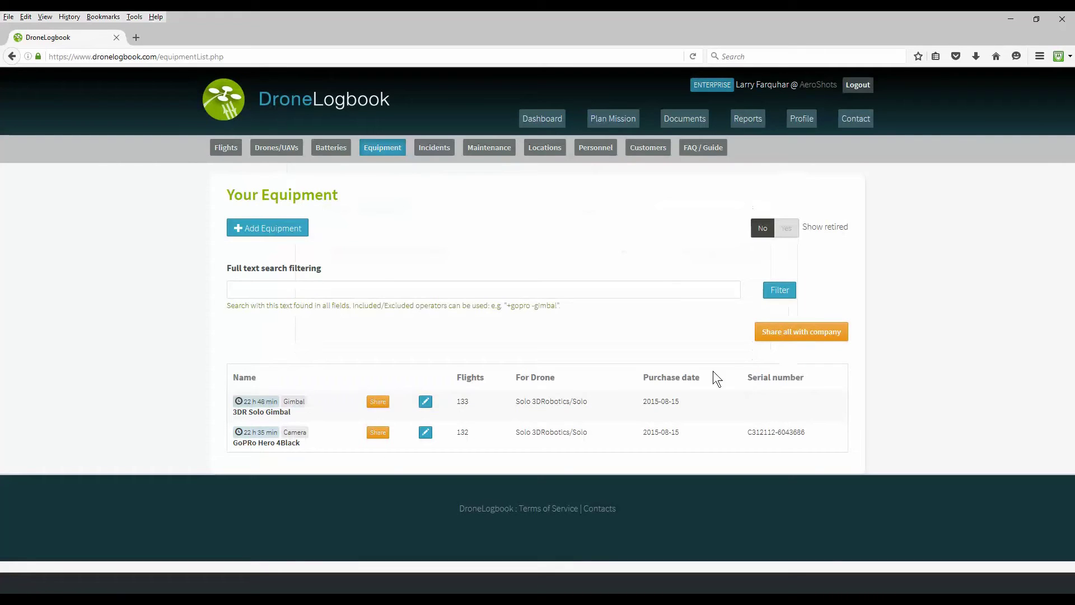
left_click(434, 147)
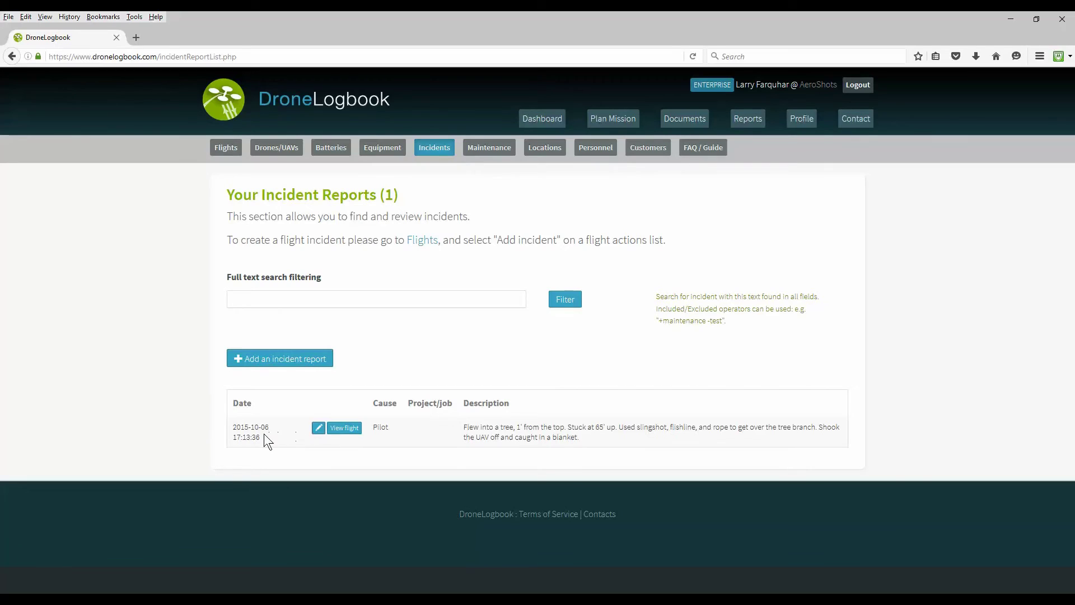
Preview an empty incident report form and cancel it without saving.
left_click(282, 358)
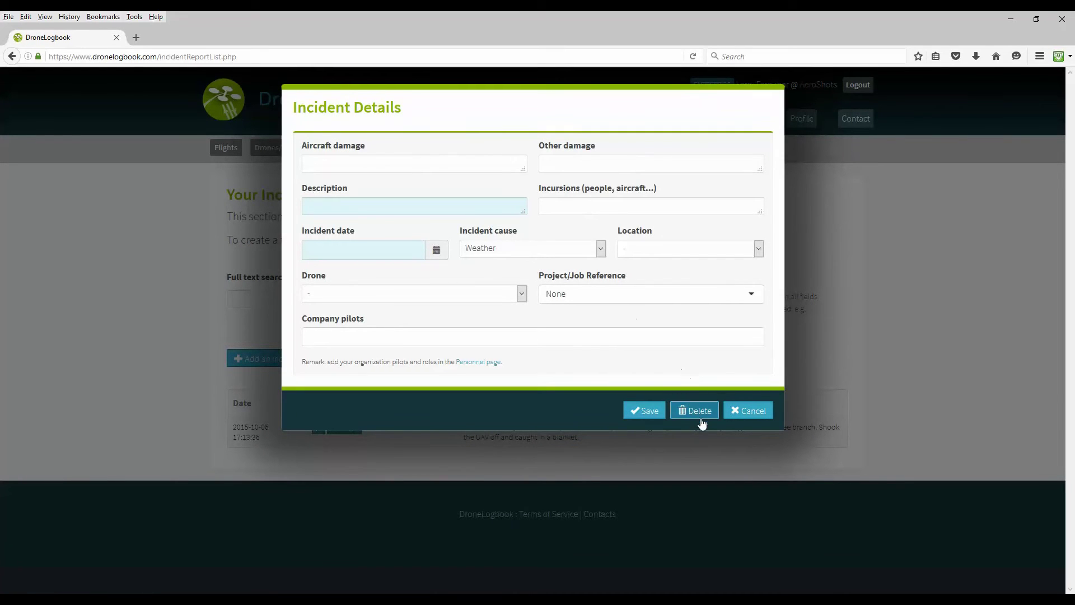
left_click(753, 411)
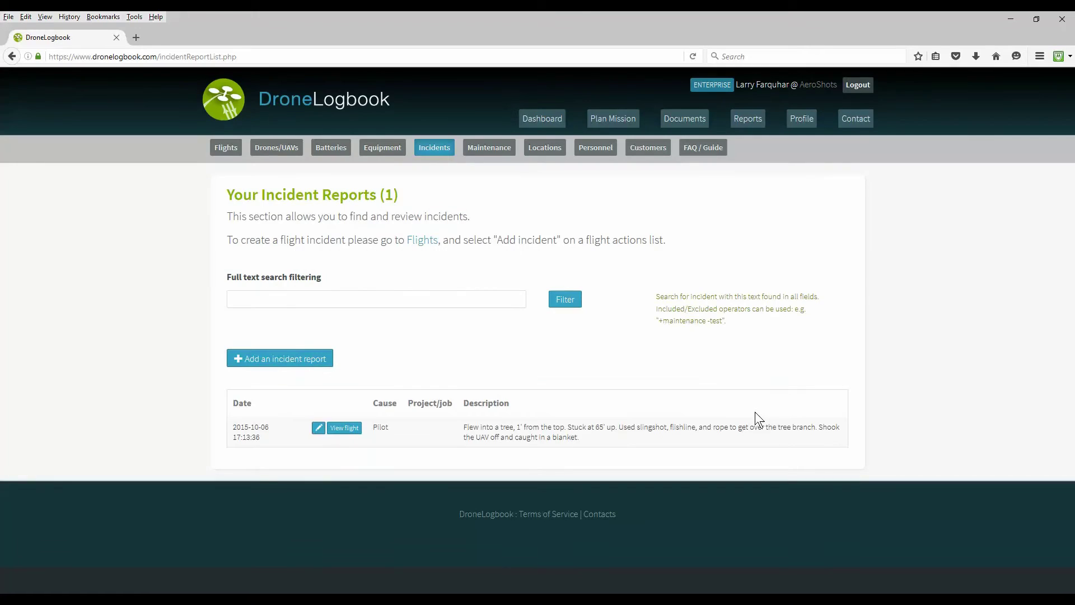
left_click(491, 150)
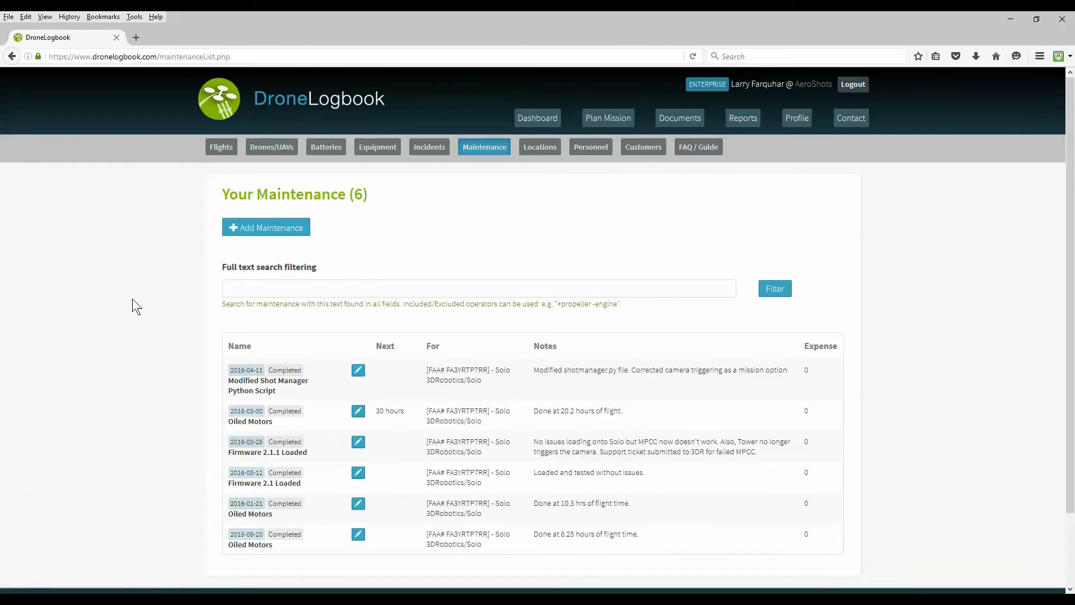
Begin a maintenance record for the Solo 3DRobotics drone, then discard it.
scroll(132, 298, "down", 2)
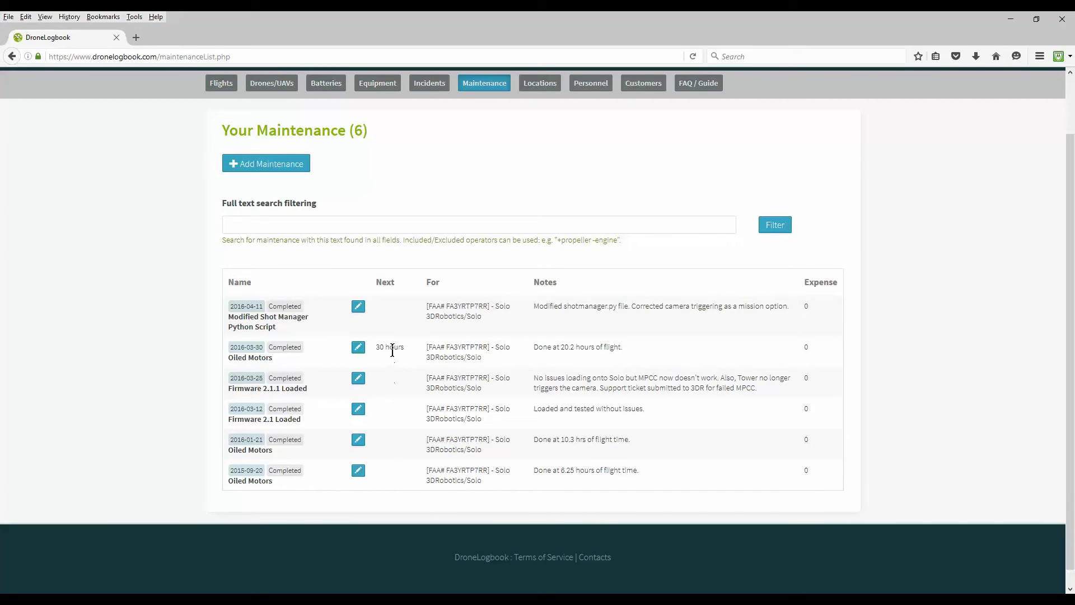
left_click(265, 168)
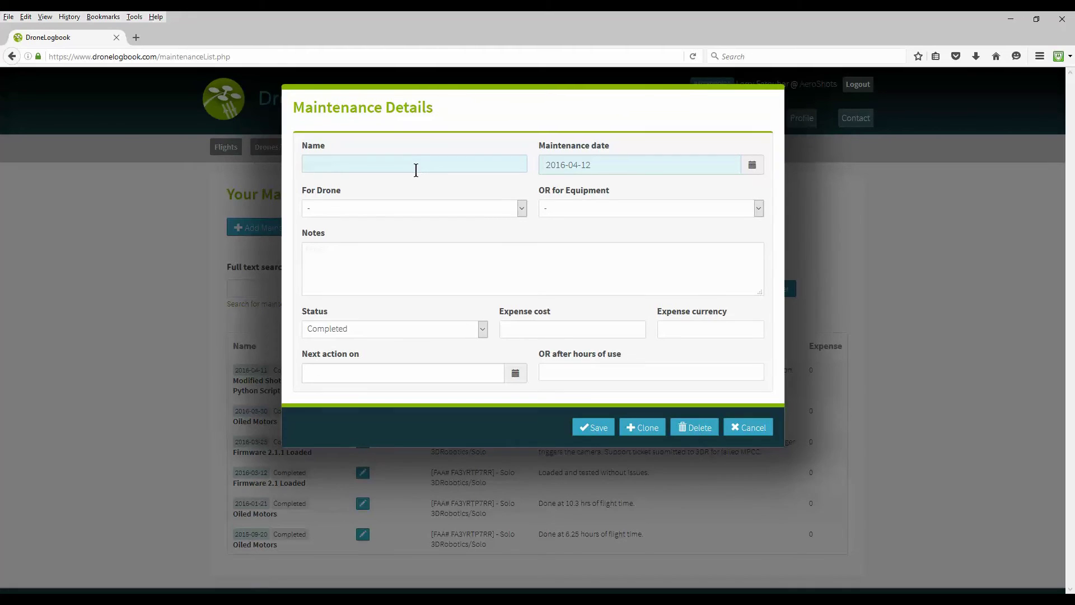
left_click(516, 213)
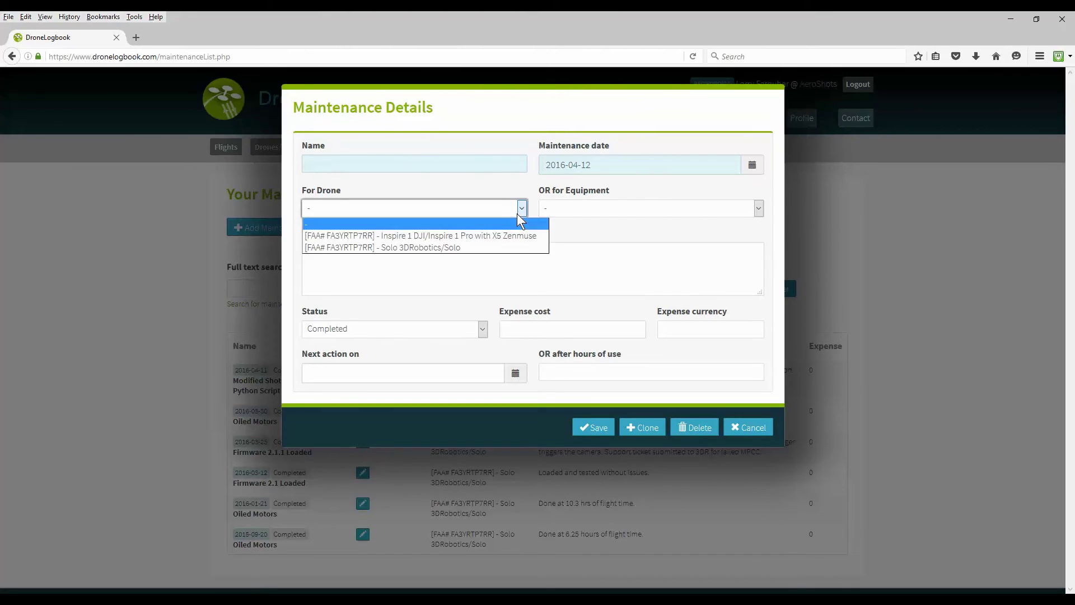
left_click(455, 244)
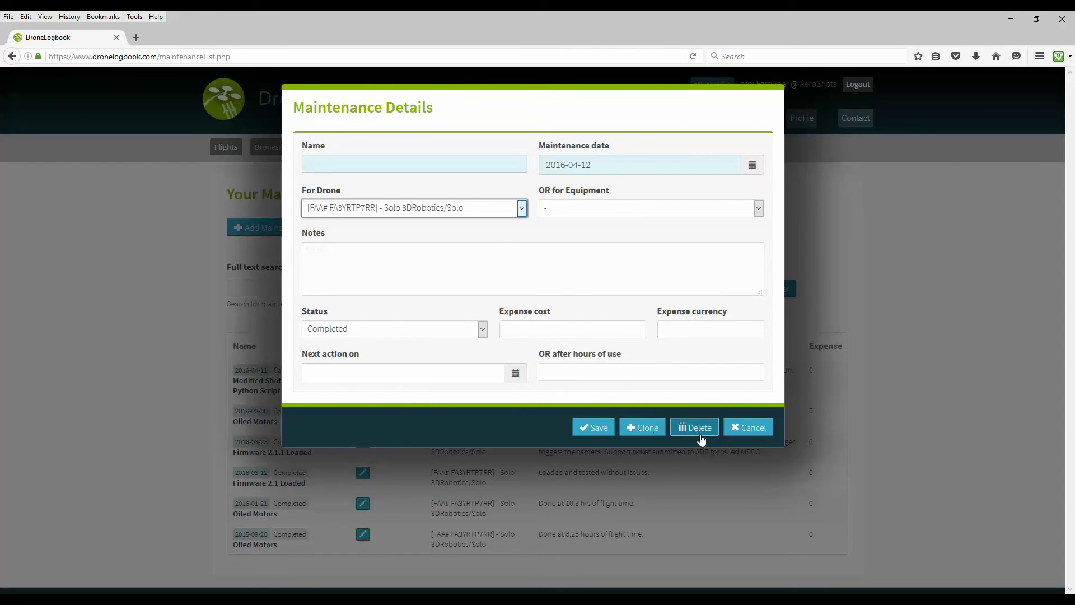
left_click(746, 433)
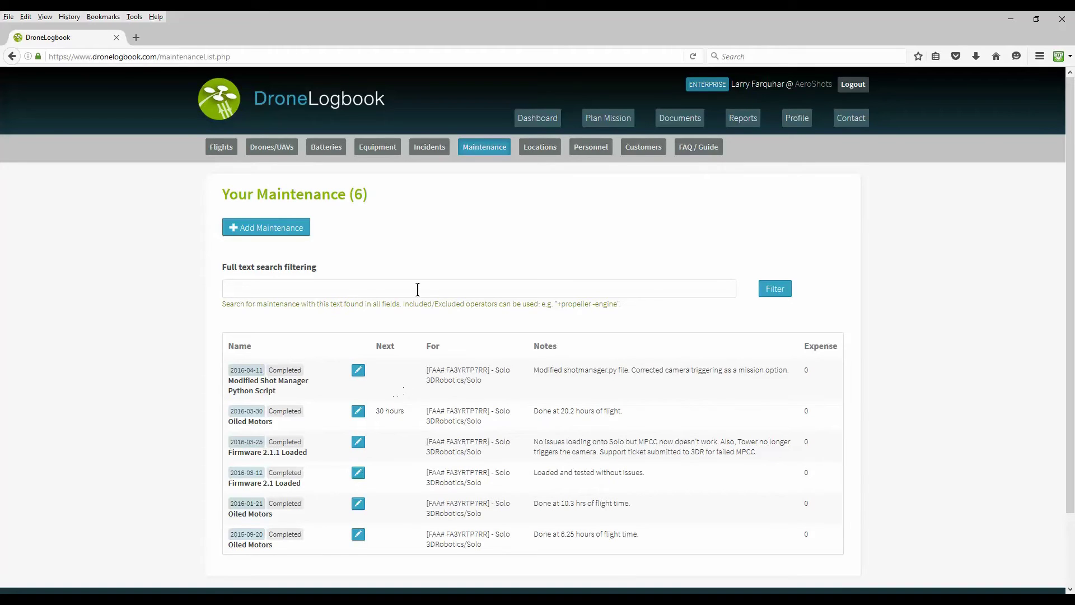
Browse the Locations table and cancel a new Location Details form without adding anything.
left_click(541, 147)
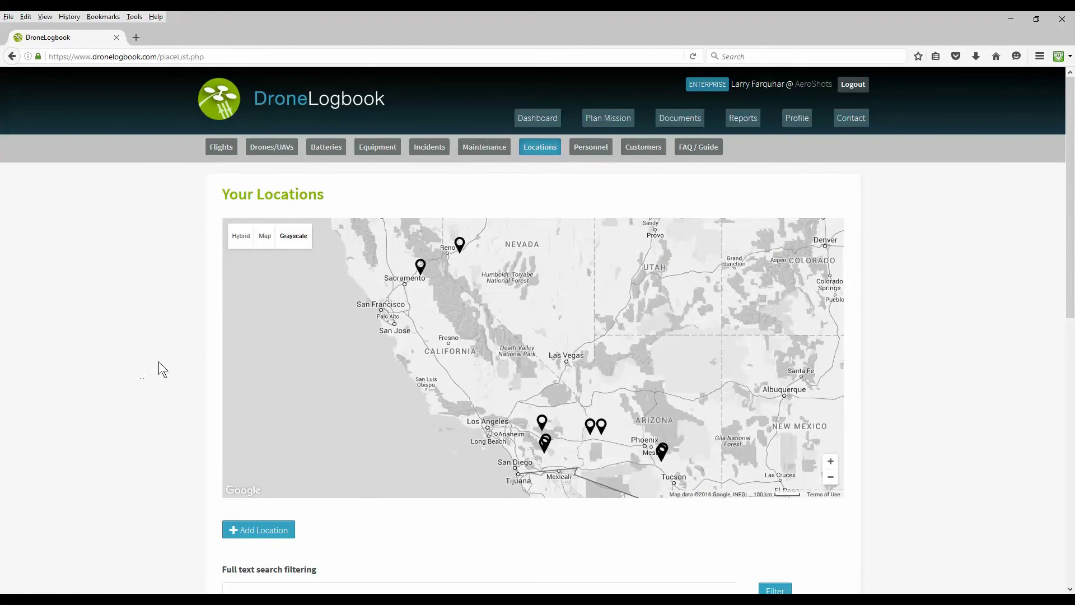
scroll(159, 363, "down", 7)
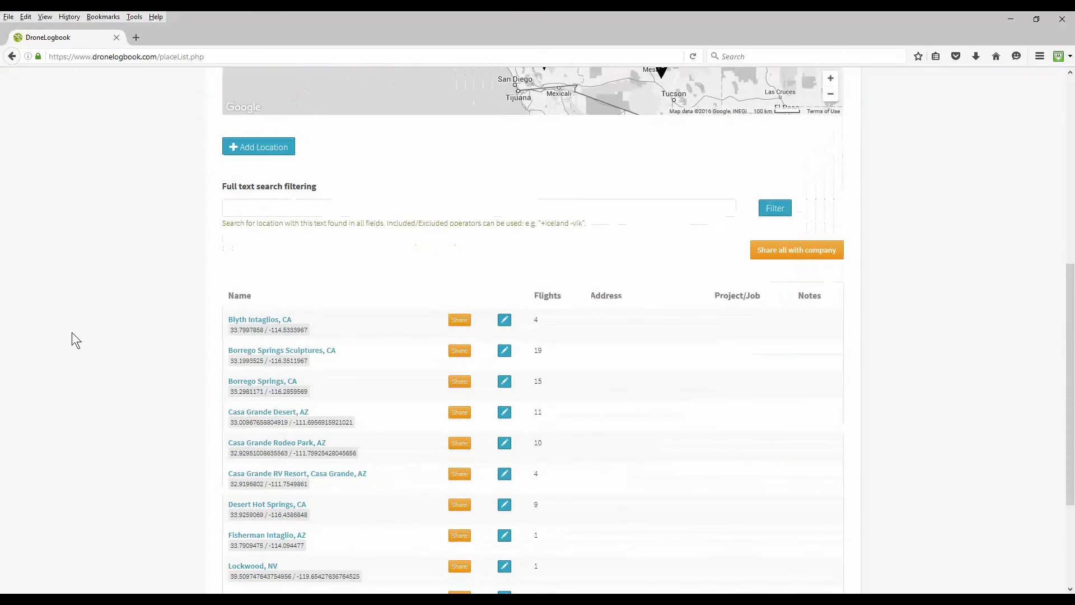
scroll(71, 332, "down", 3)
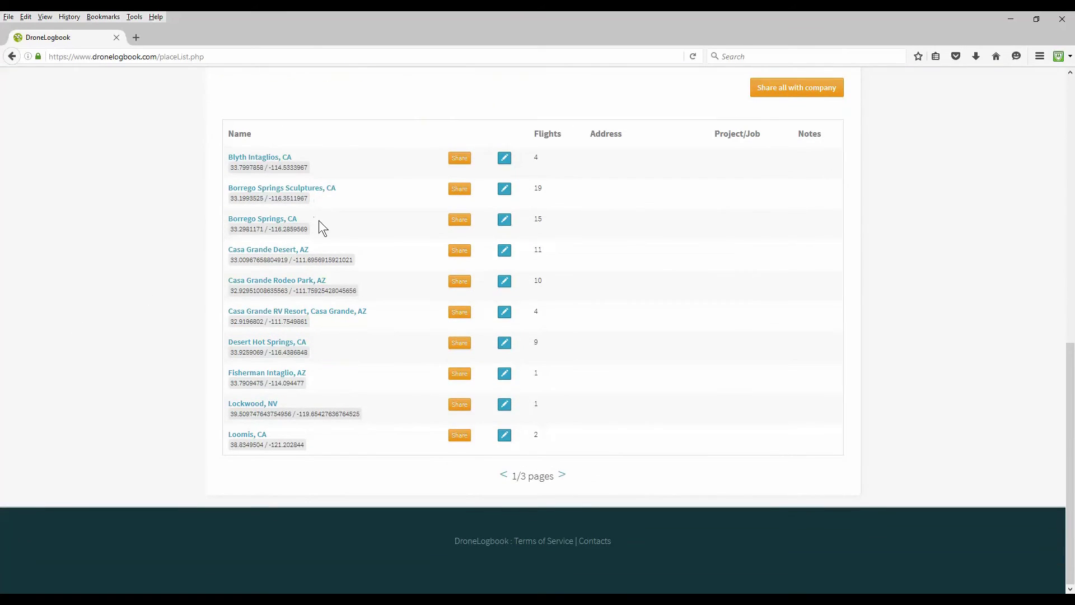
scroll(168, 321, "up", 7)
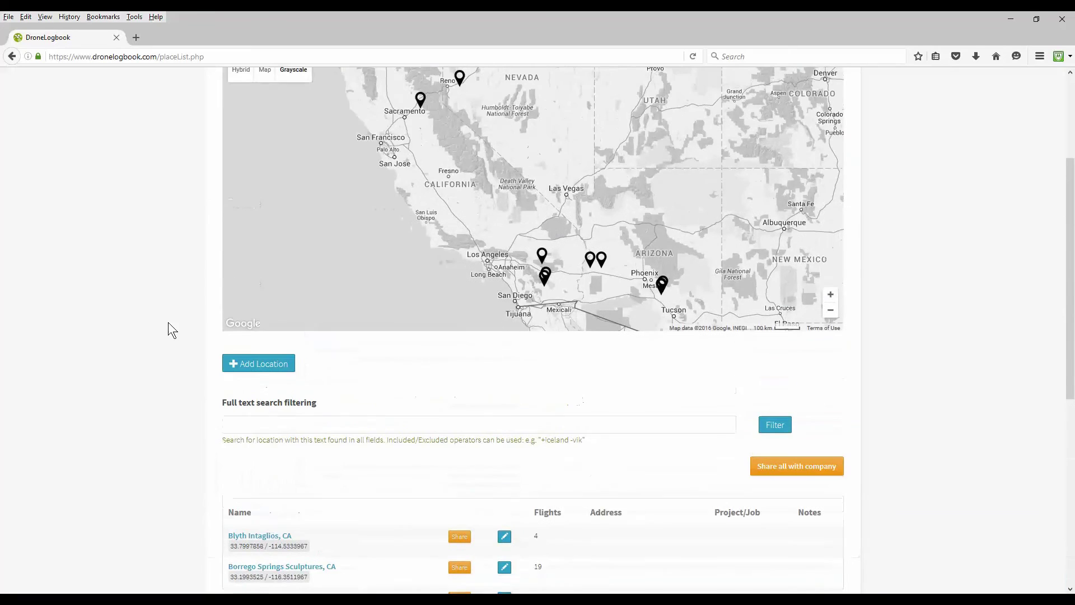
scroll(207, 358, "up", 1)
left_click(274, 431)
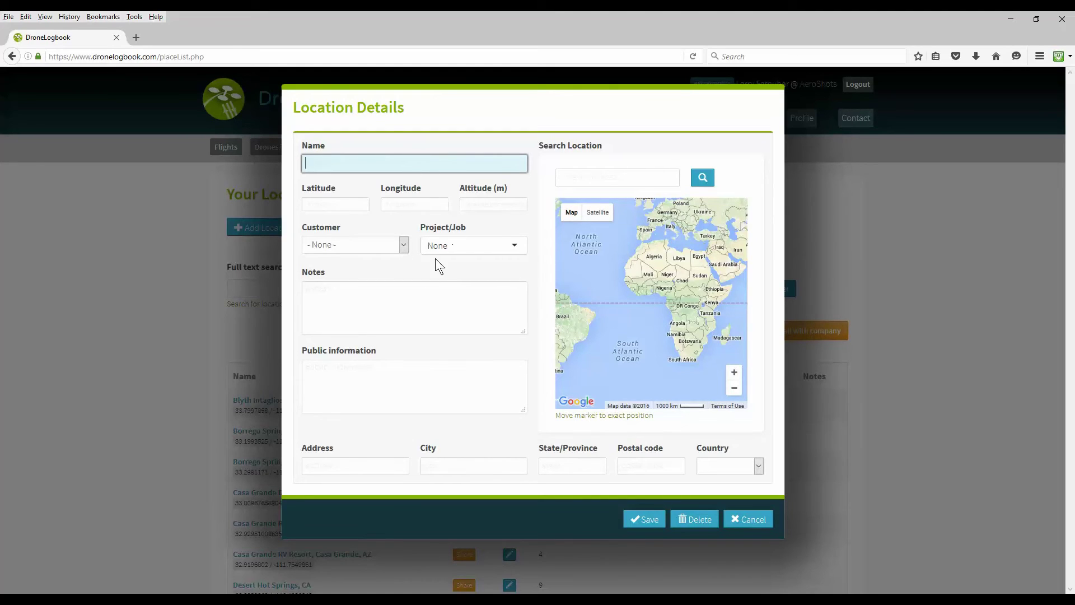
left_click(745, 520)
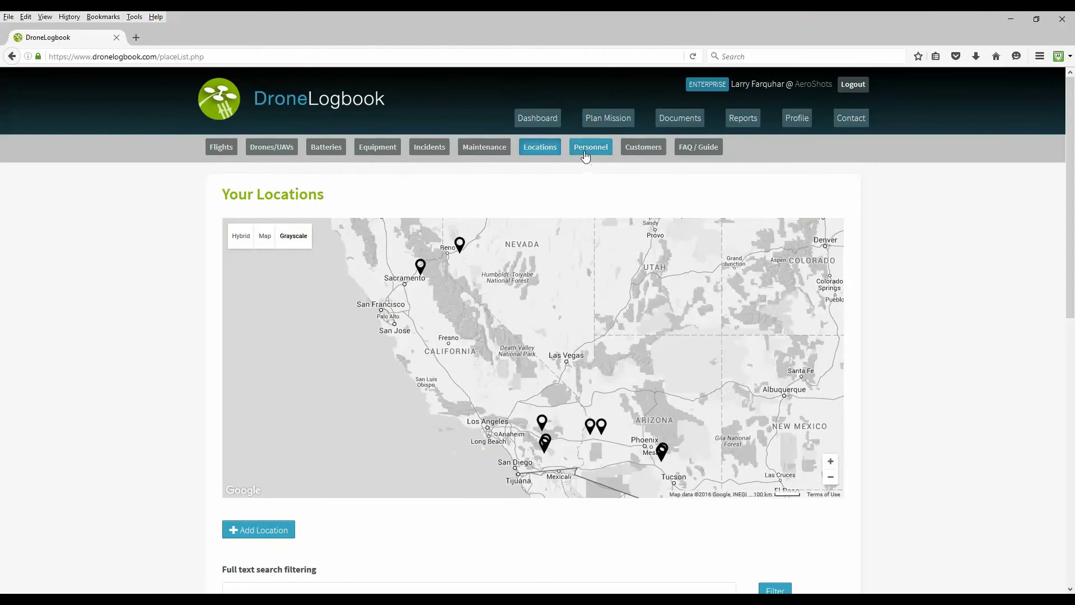
Open Personnel and preview the Add Delegated Person dialog, cancelling without saving.
left_click(588, 156)
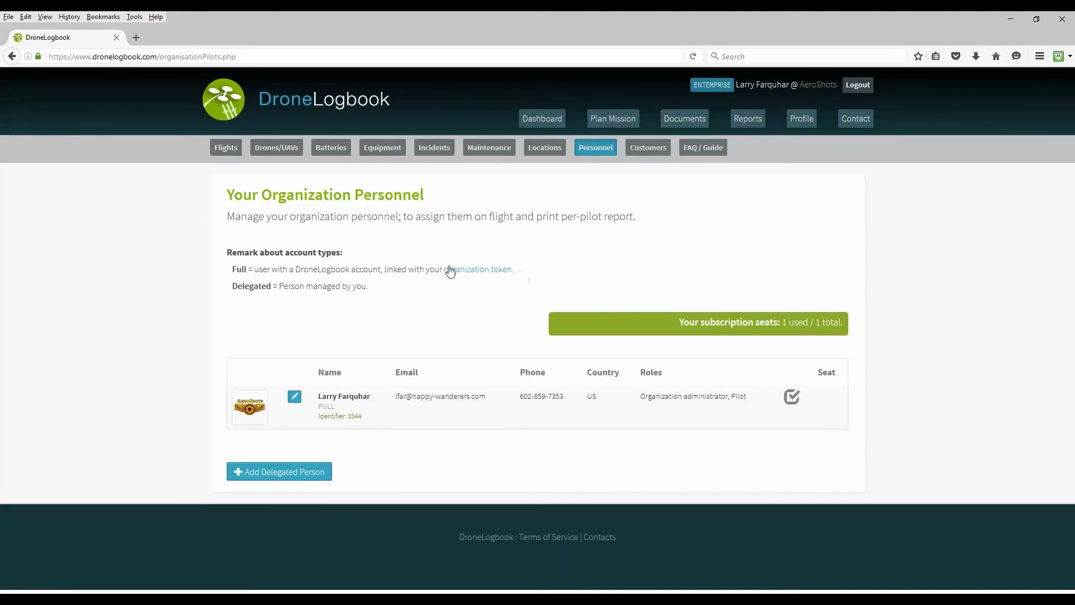
left_click(283, 472)
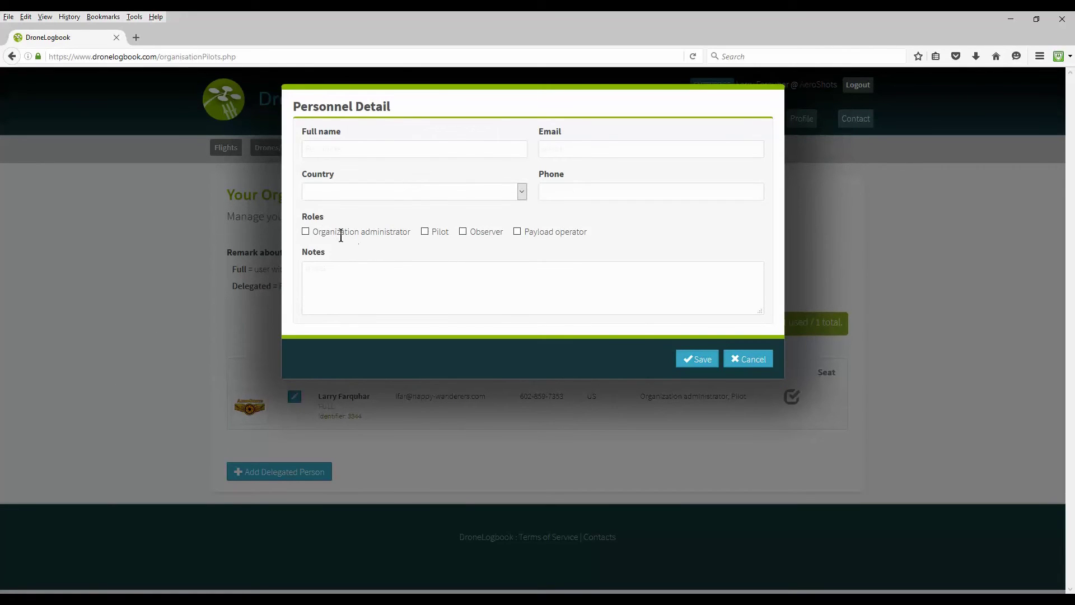
left_click(756, 360)
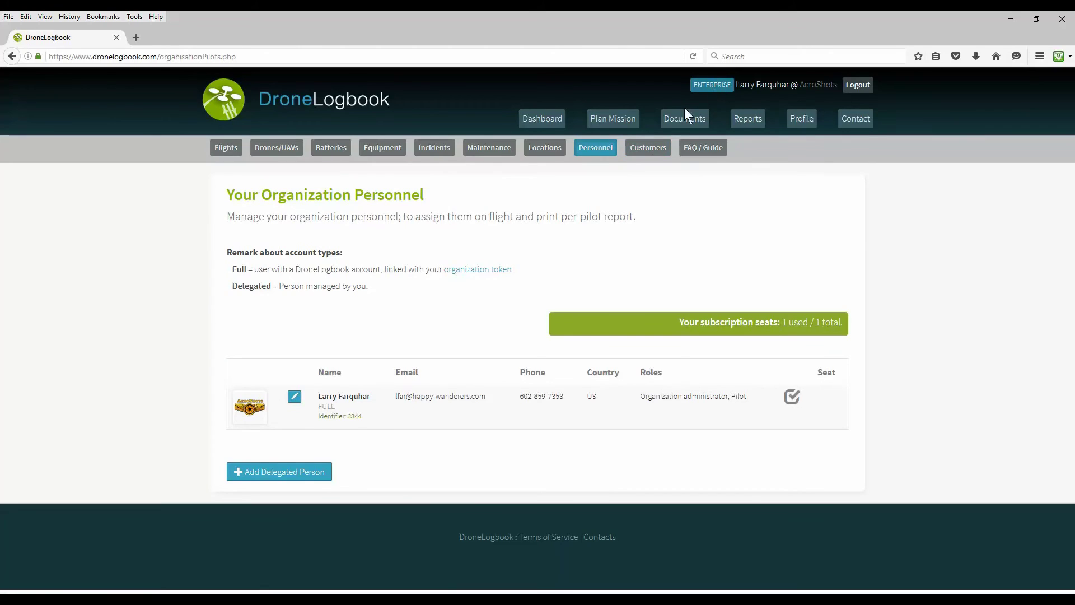
Open the Customers list and cancel a new Customer Details form, leaving 0 customers.
left_click(646, 151)
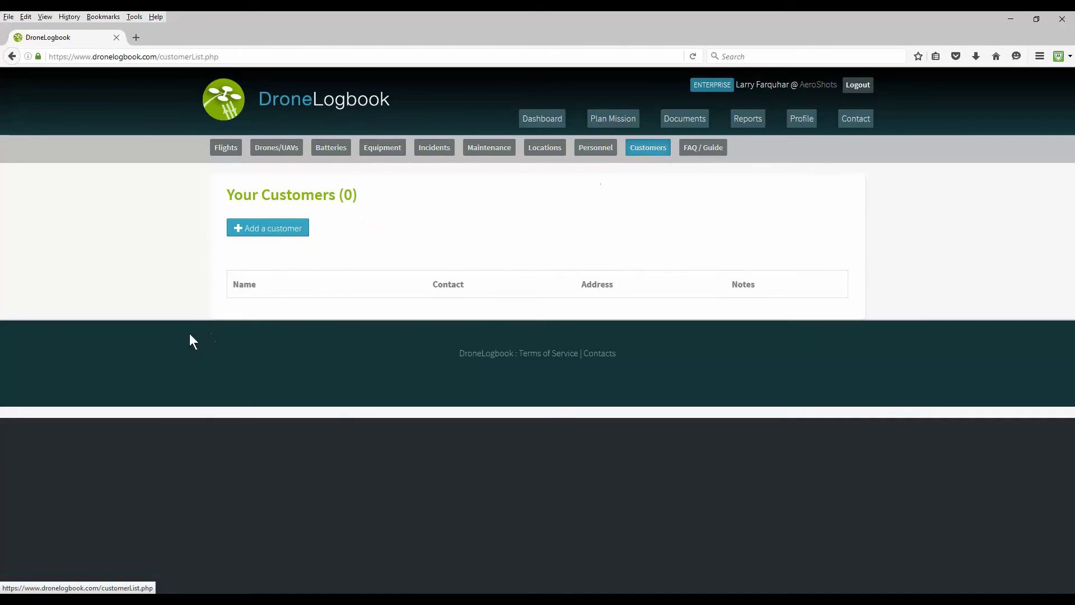
left_click(260, 231)
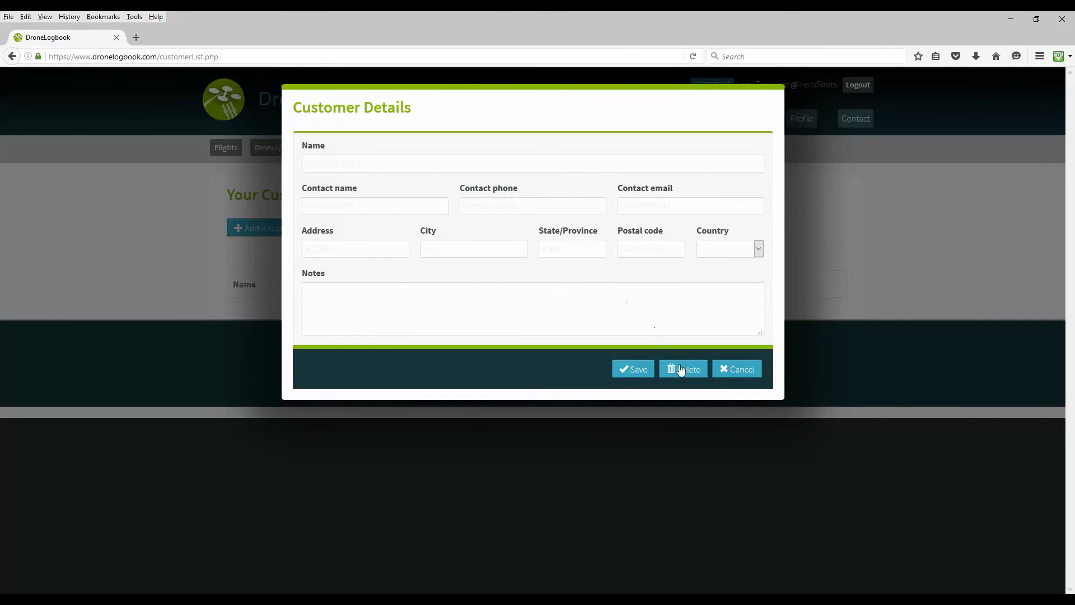
left_click(740, 369)
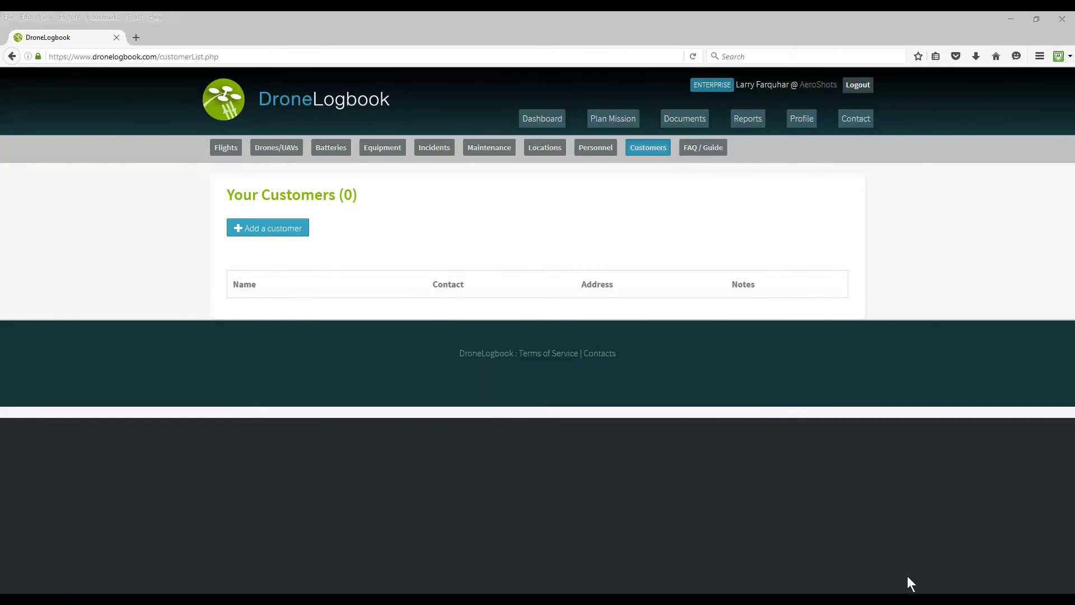
Browse the Dashboard and Plan Mission pages, ending on Documents showing the 3DR Solo Operating Manual.
left_click(543, 121)
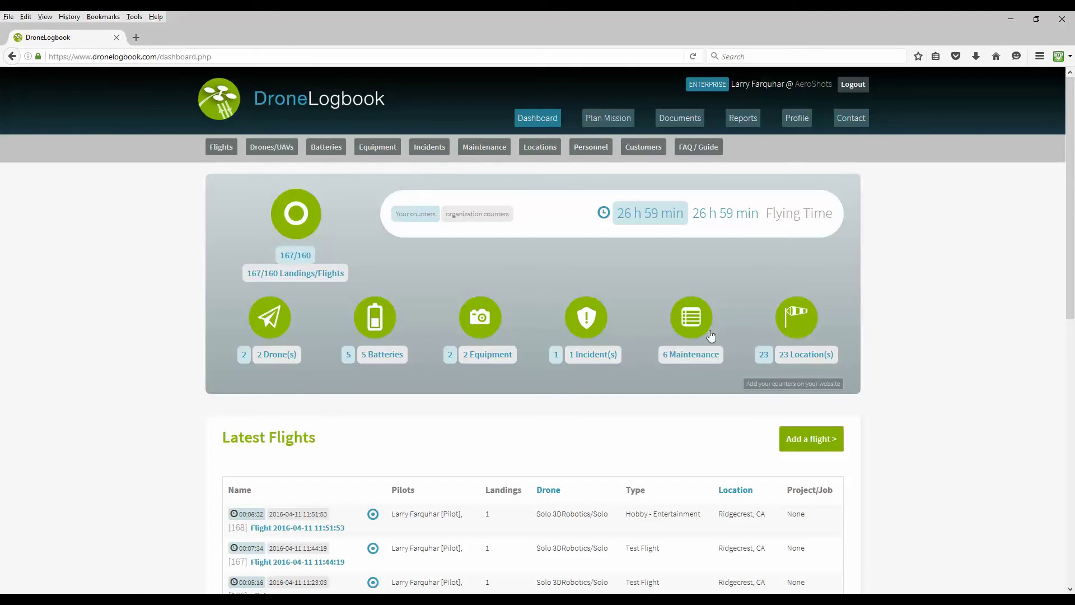
left_click(607, 122)
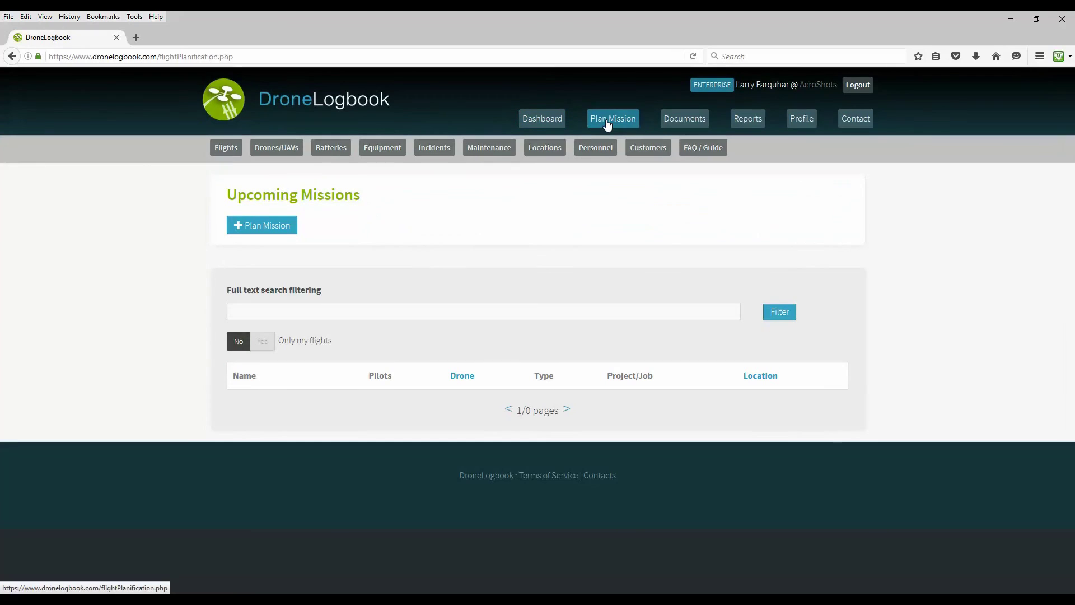
left_click(692, 124)
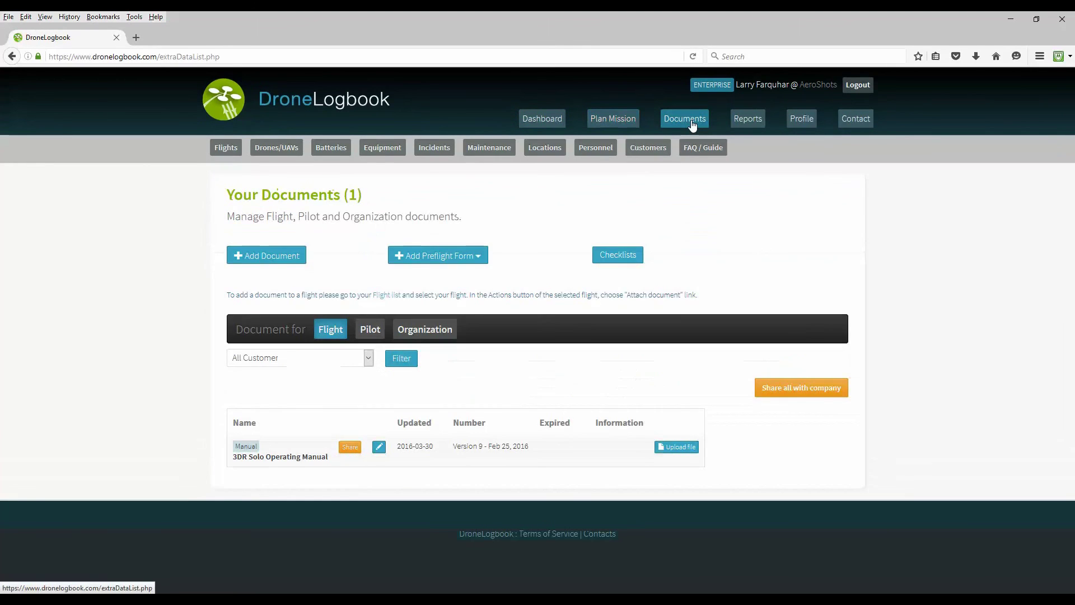
Review the Reports page: FAA compliance, custom operations, inventory and CSV flight export for 2016-04-01 to 2016-04-12.
left_click(750, 125)
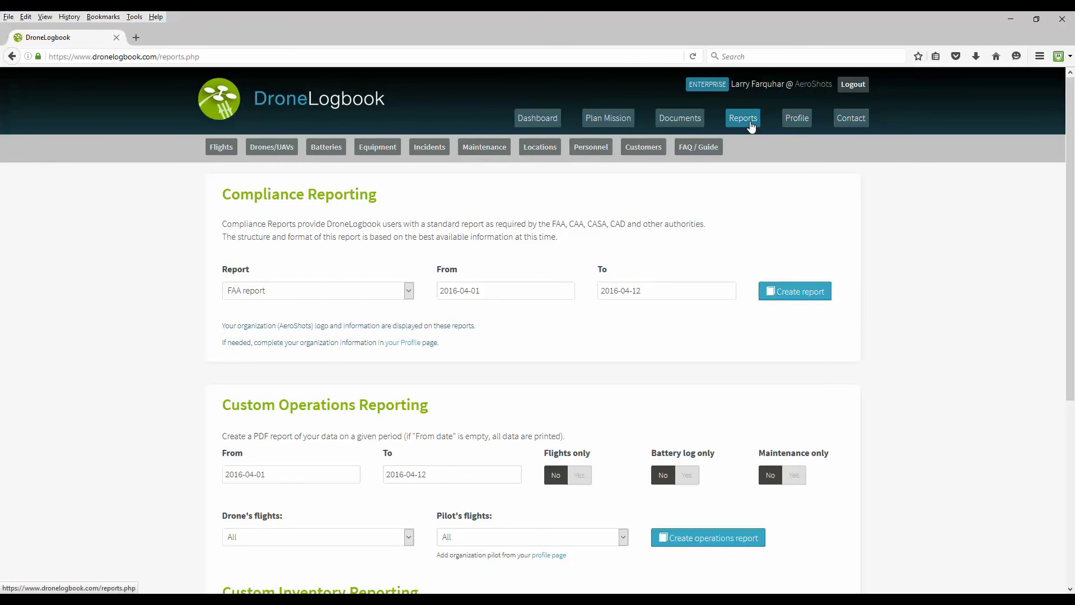
scroll(126, 357, "down", 3)
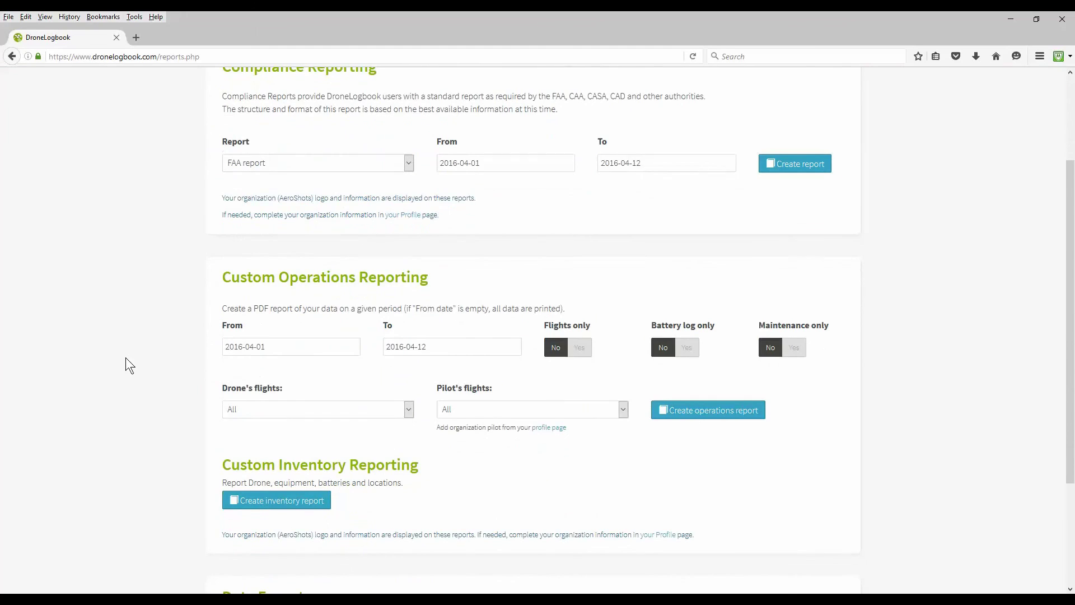
scroll(126, 358, "up", 3)
scroll(125, 357, "down", 6)
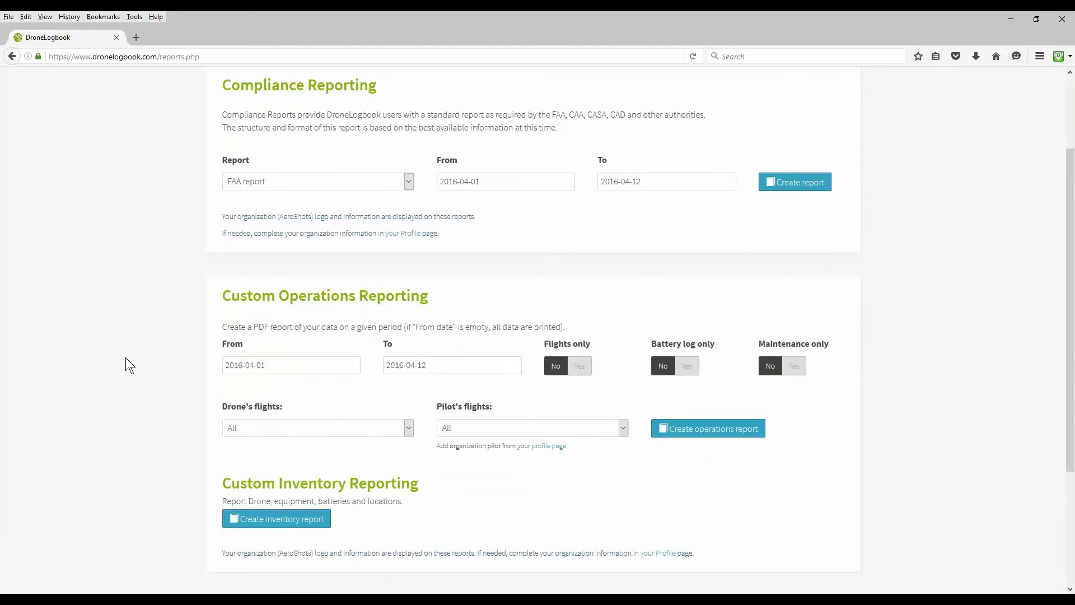
scroll(126, 365, "up", 6)
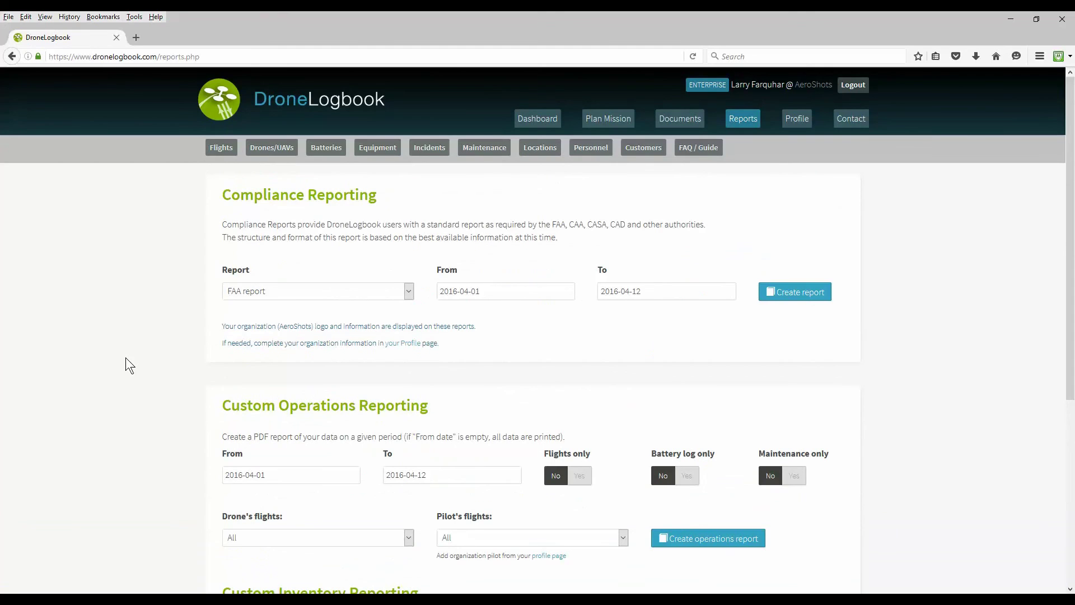
scroll(868, 400, "down", 3)
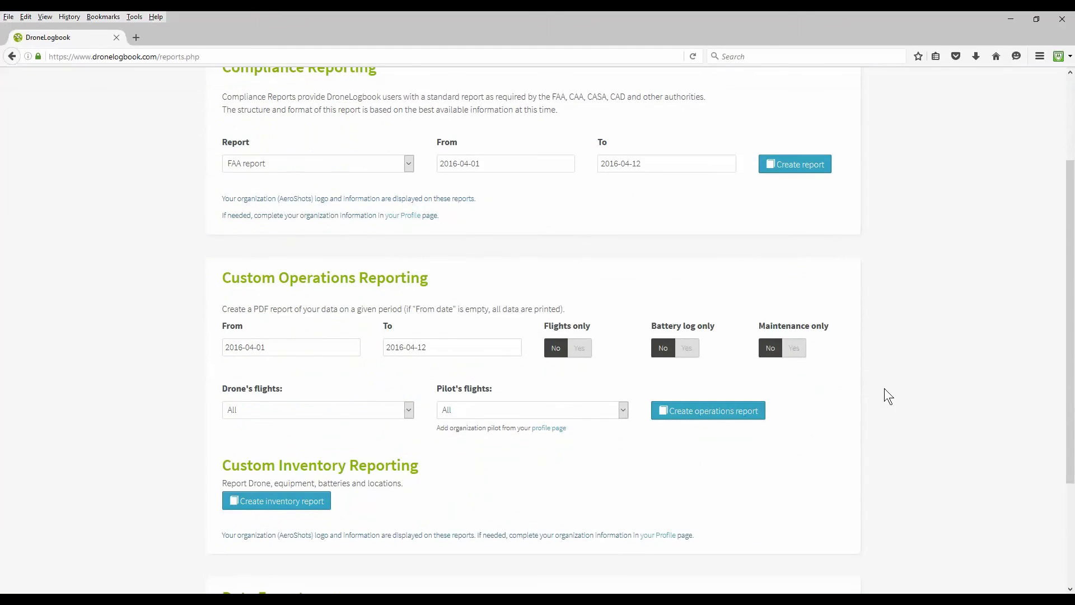
scroll(892, 379, "up", 3)
Go back to the Dashboard with its flight, drone, battery and location counters.
left_click(529, 127)
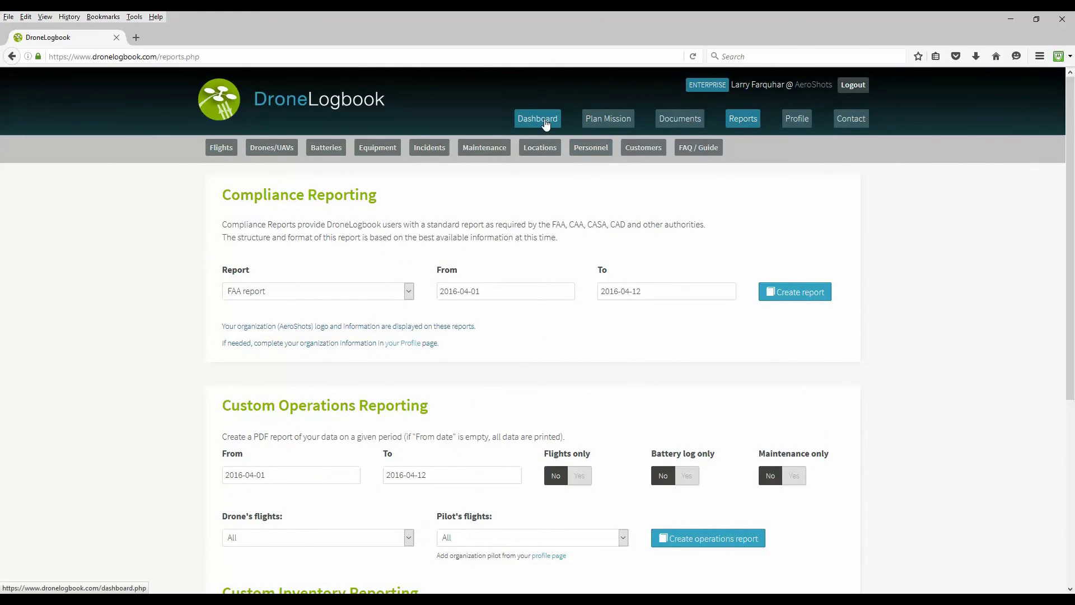